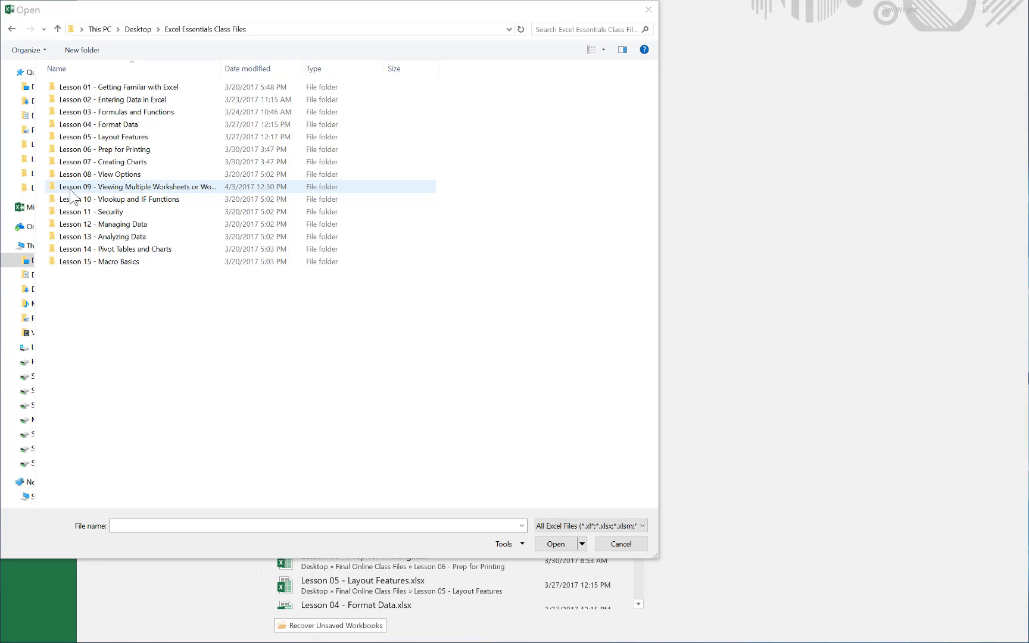
- Open Lesson 09 - Global Sales.xlsx and Lesson 09 - Multiple Worksheets.xlsx together from the Lesson 09 folder, and maximize the Multiple Worksheets window
double_click(72, 188)
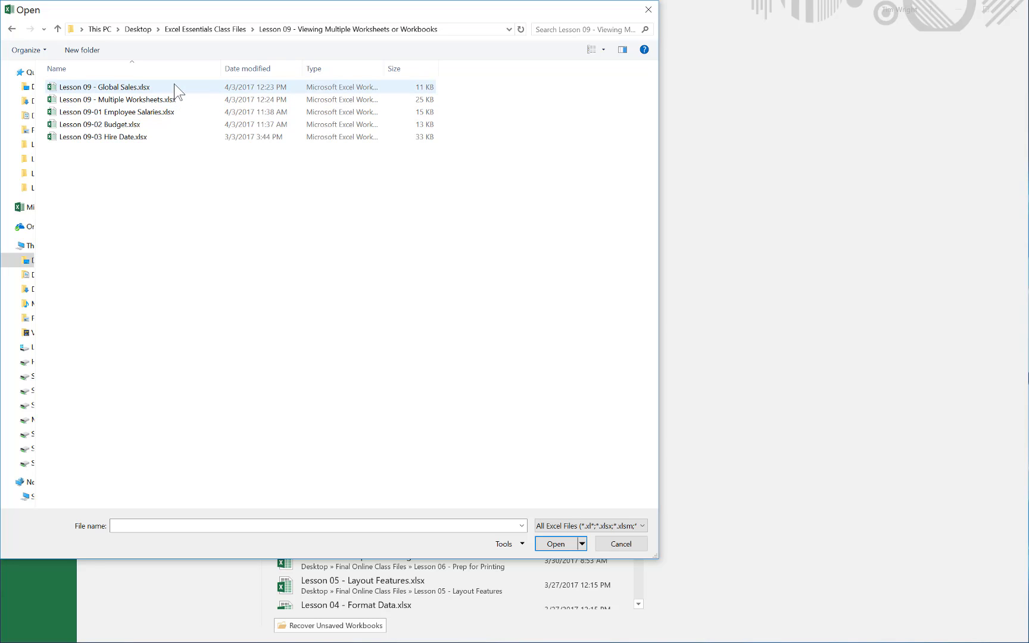
click(76, 94)
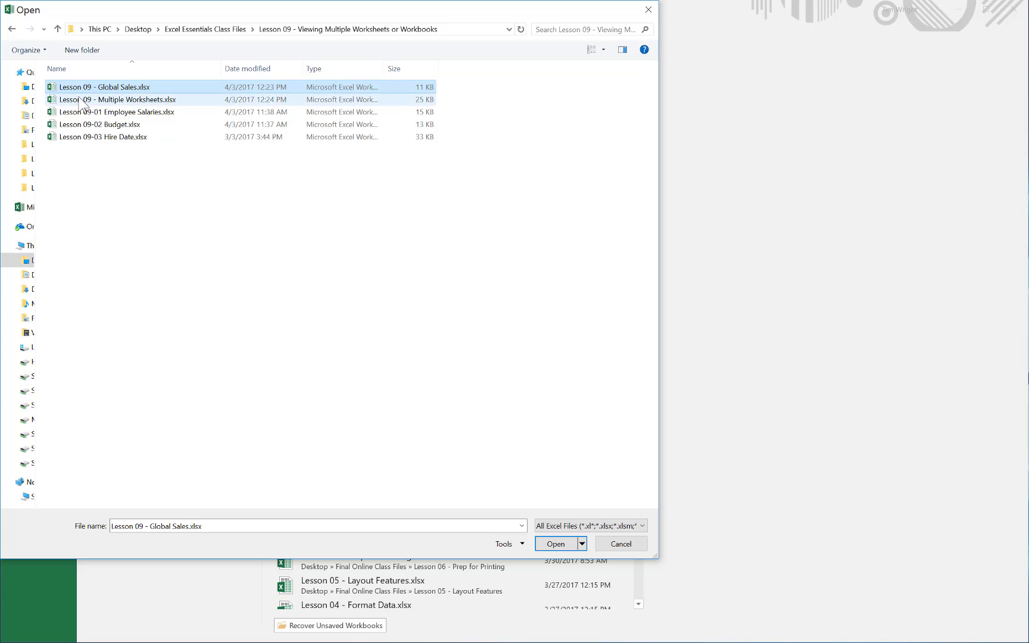
ctrl+click(79, 101)
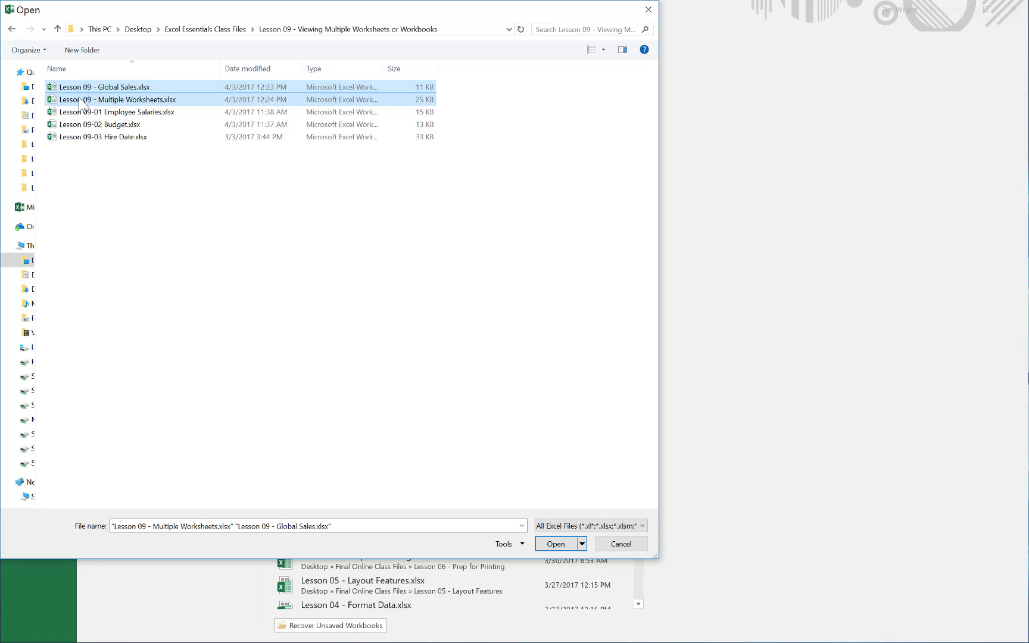
click(550, 541)
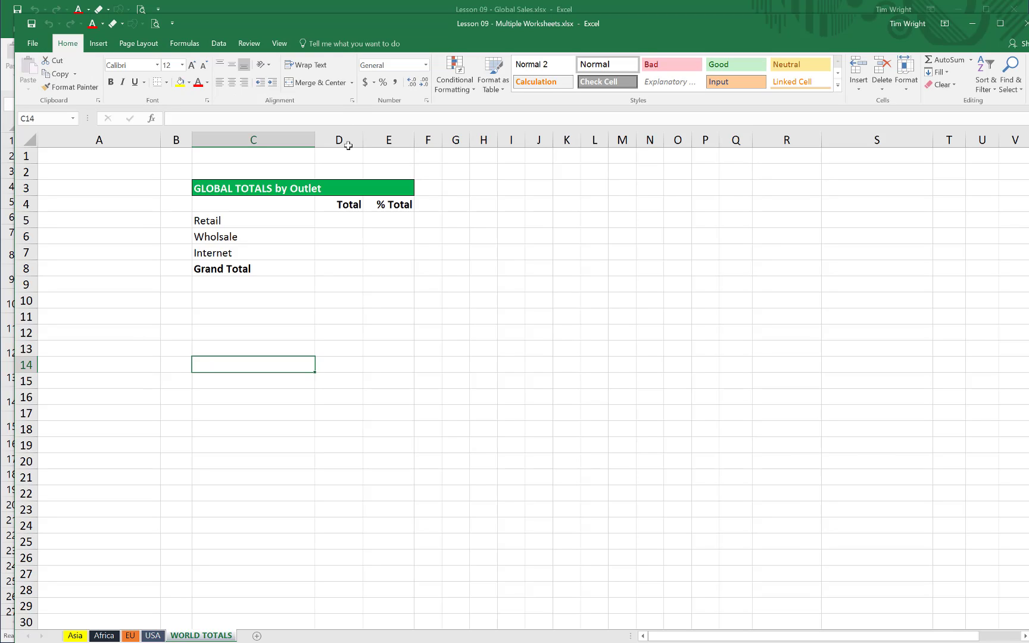
double_click(363, 24)
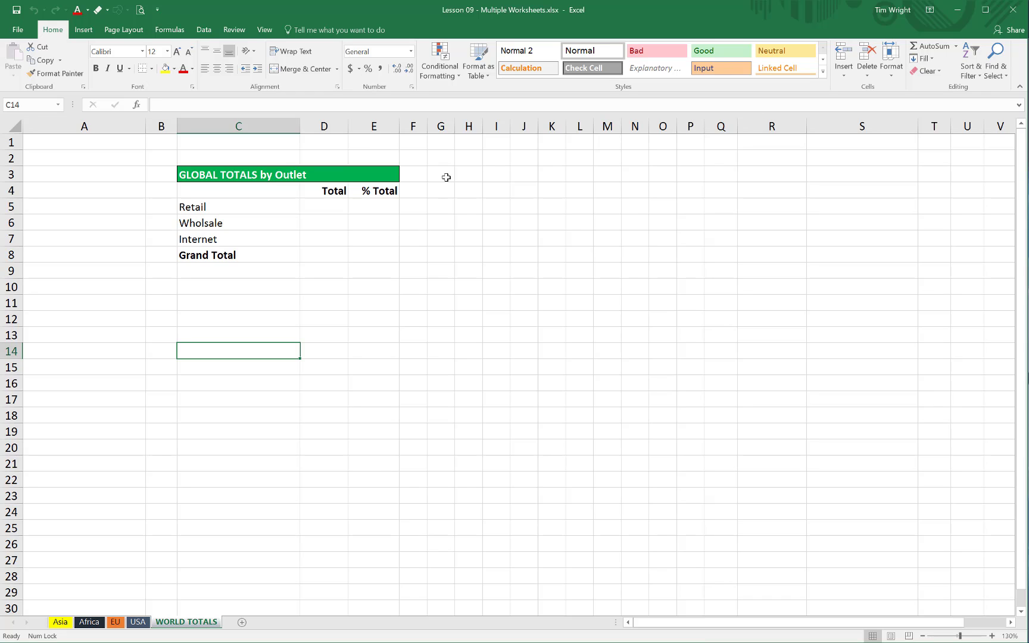
- Check the list of open workbook windows and choose Lesson 09 - Multiple Worksheets.xlsx as the active one
click(268, 31)
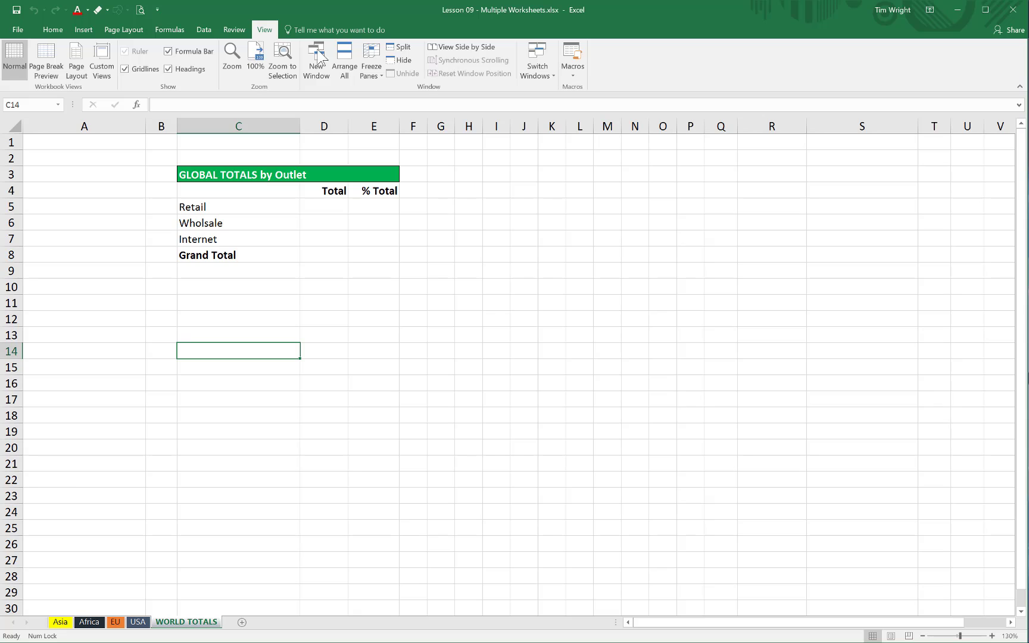
click(551, 76)
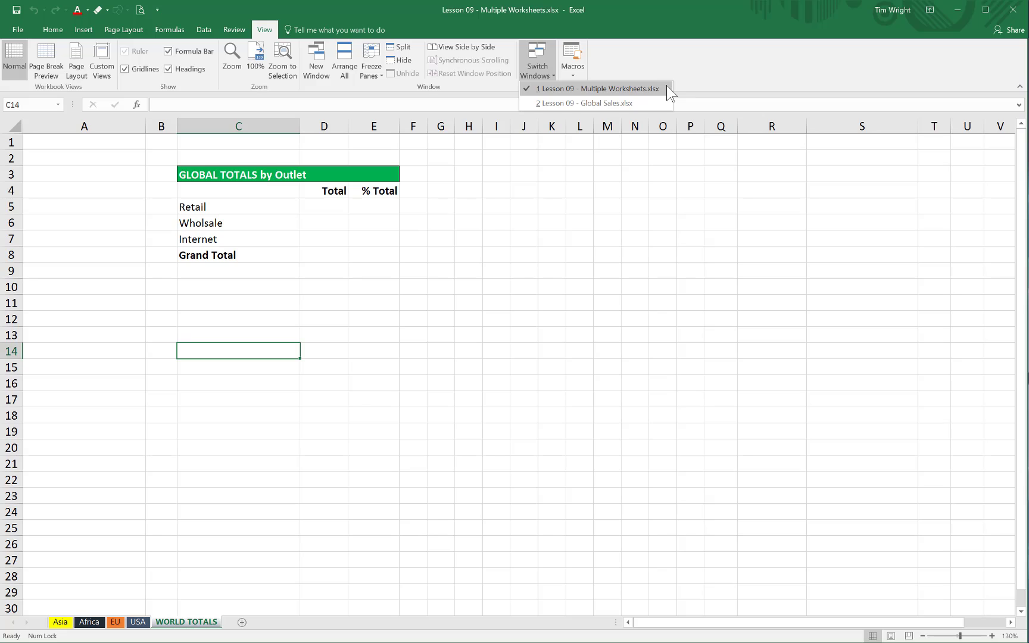
click(635, 90)
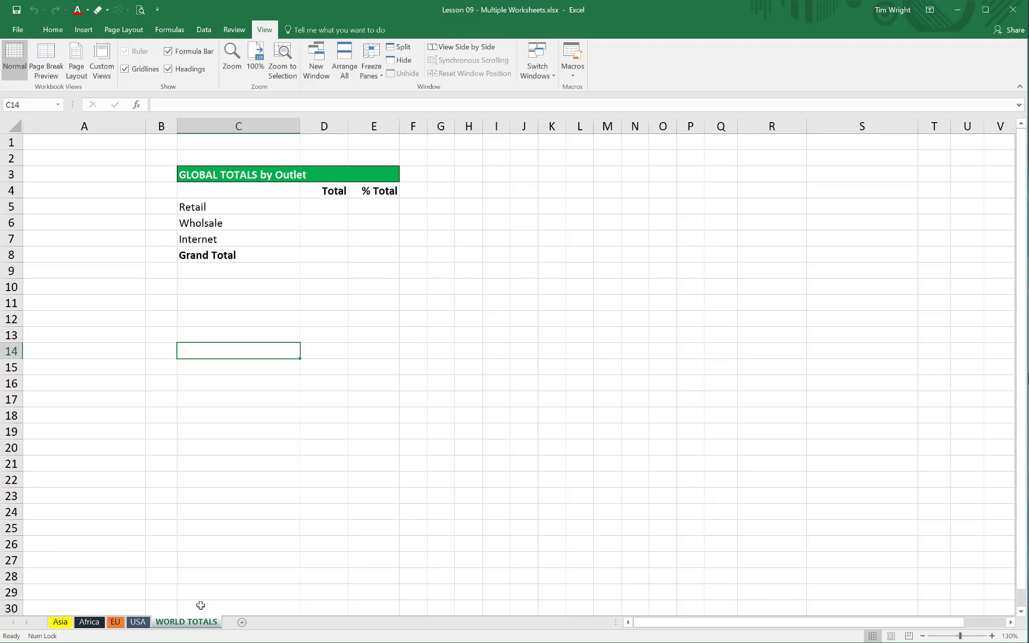
- Review the Asia, Africa, EU and USA sales tables and return to the WORLD TOTALS sheet
click(139, 622)
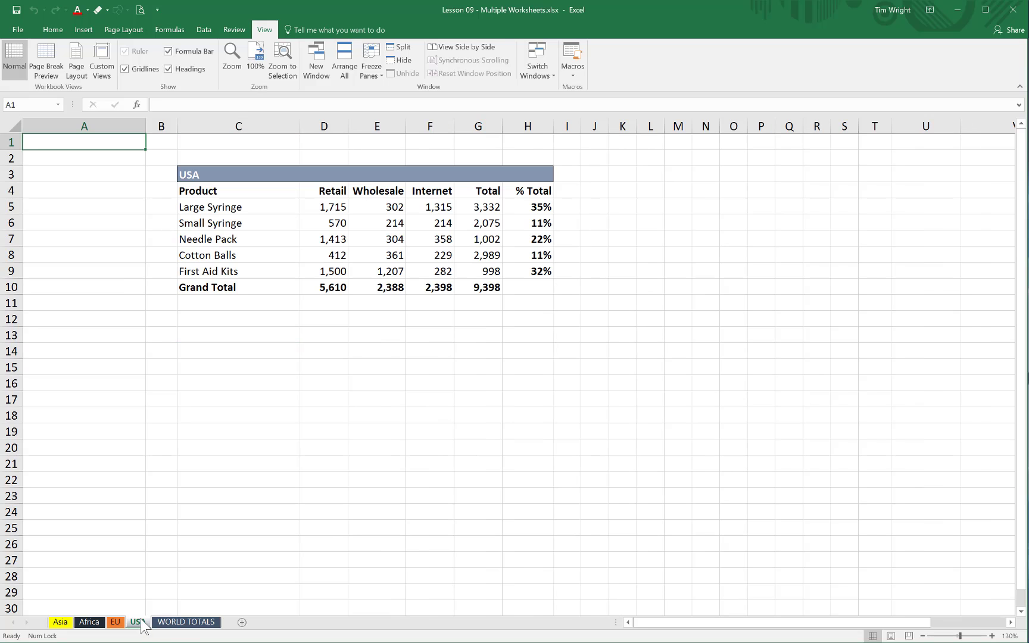
click(186, 622)
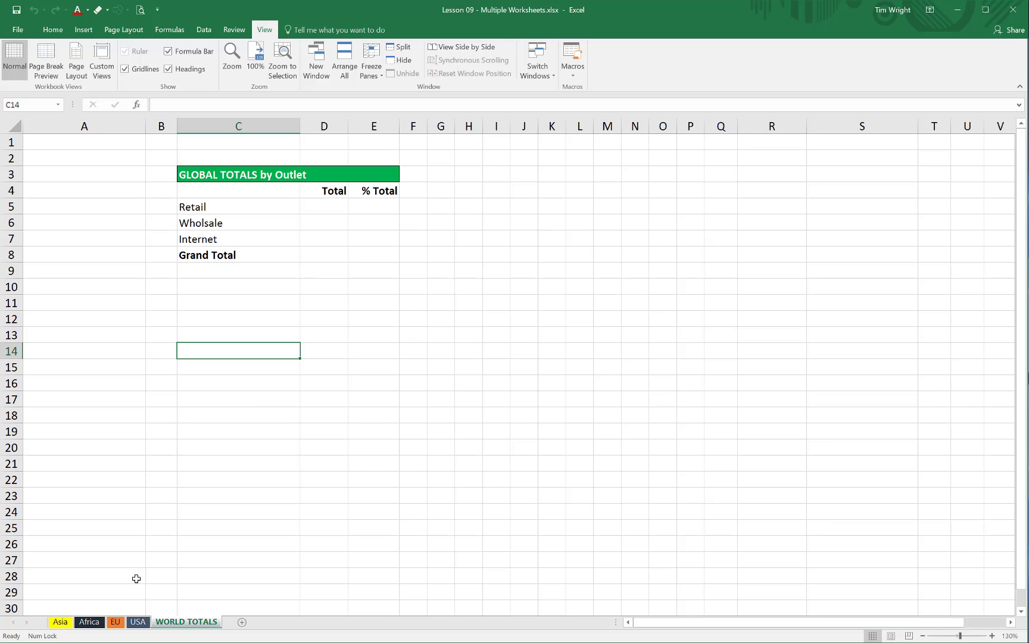
click(60, 622)
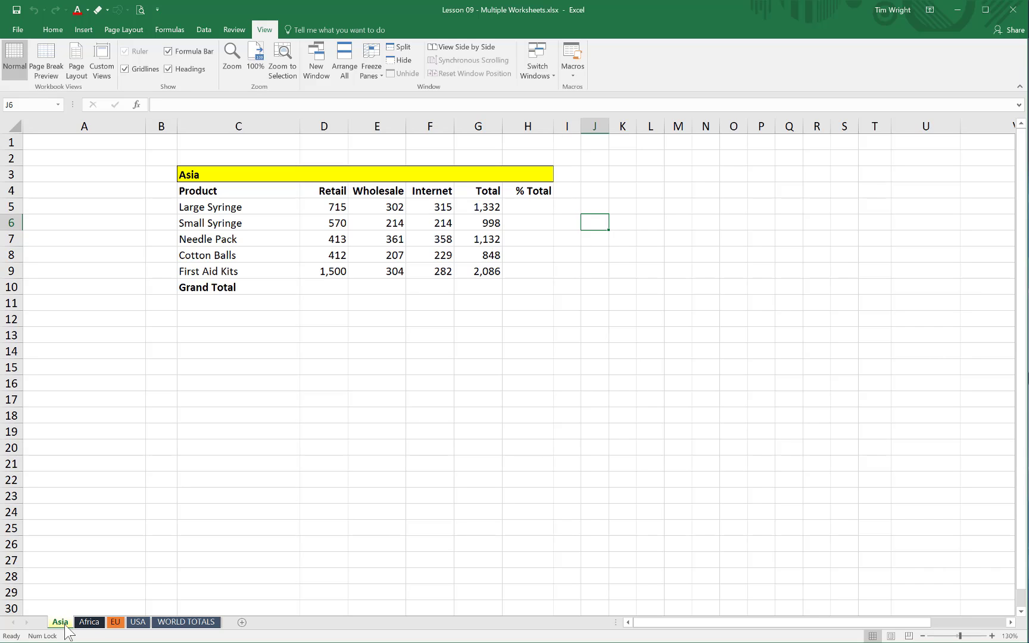
click(89, 623)
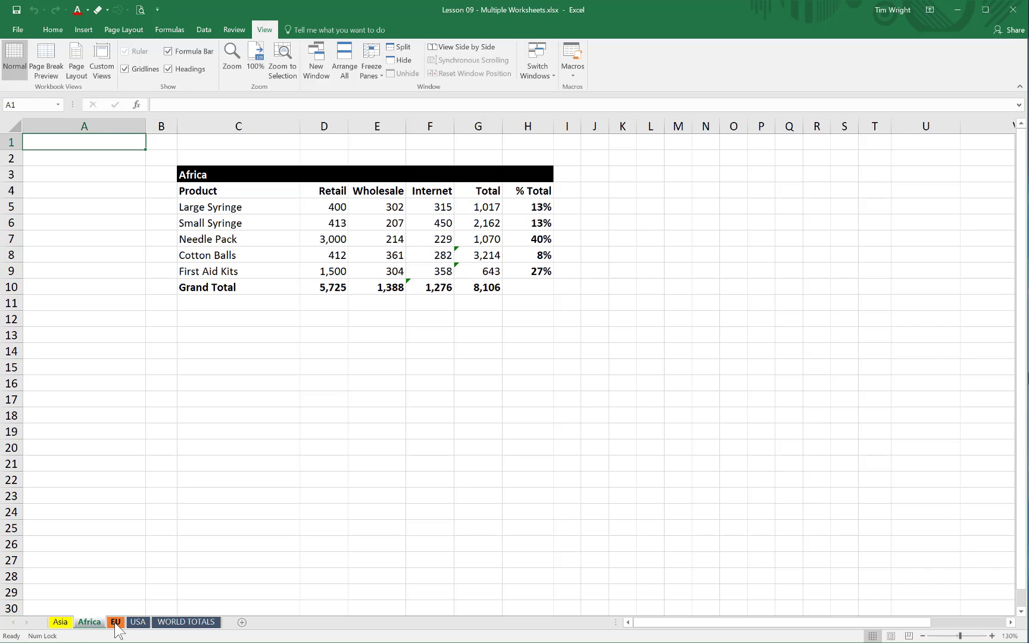
click(115, 625)
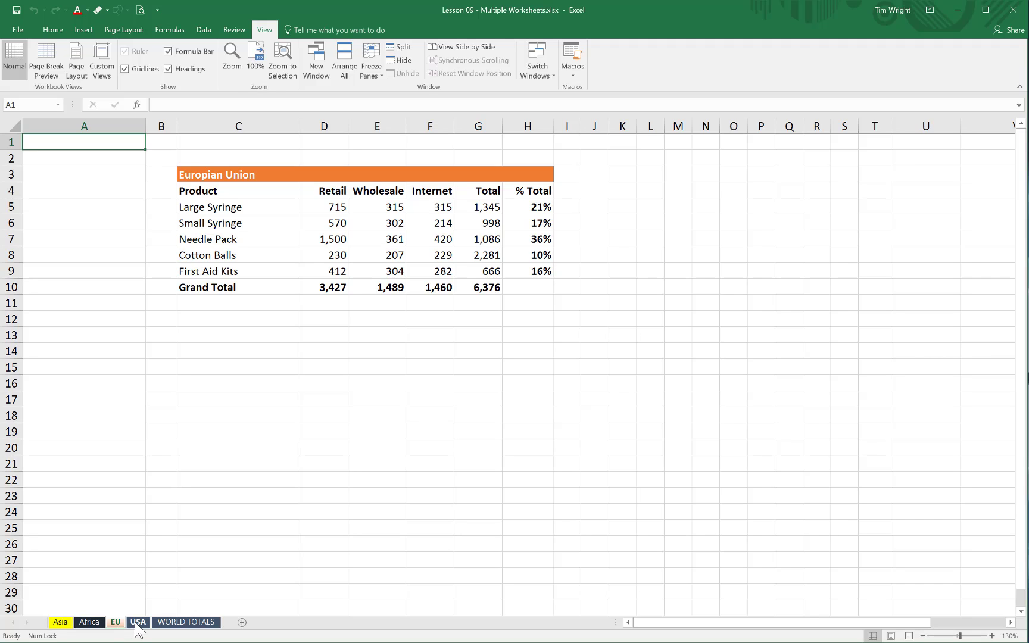
click(137, 625)
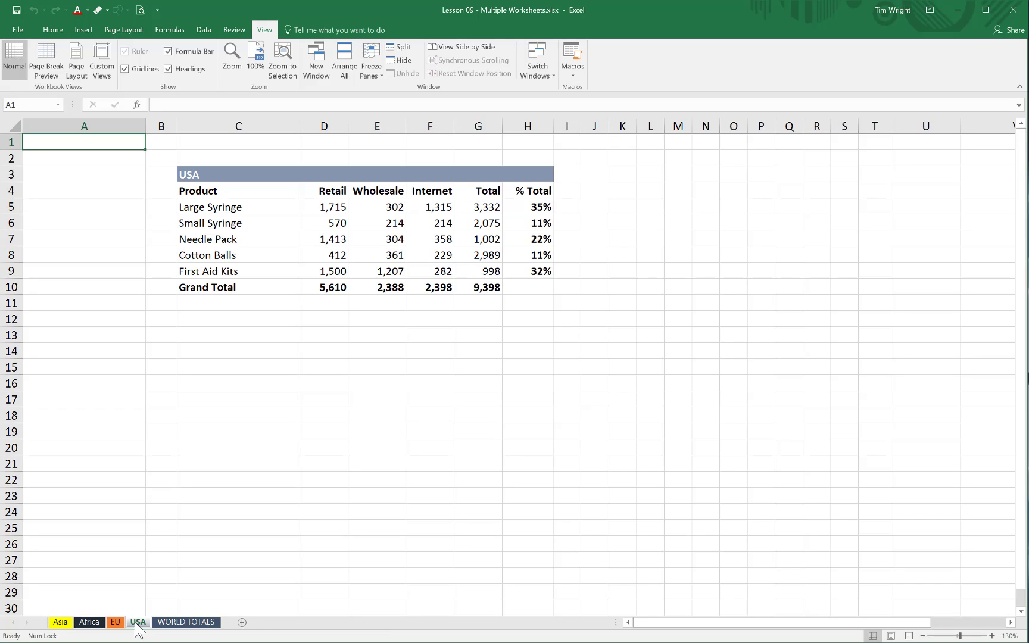
click(187, 622)
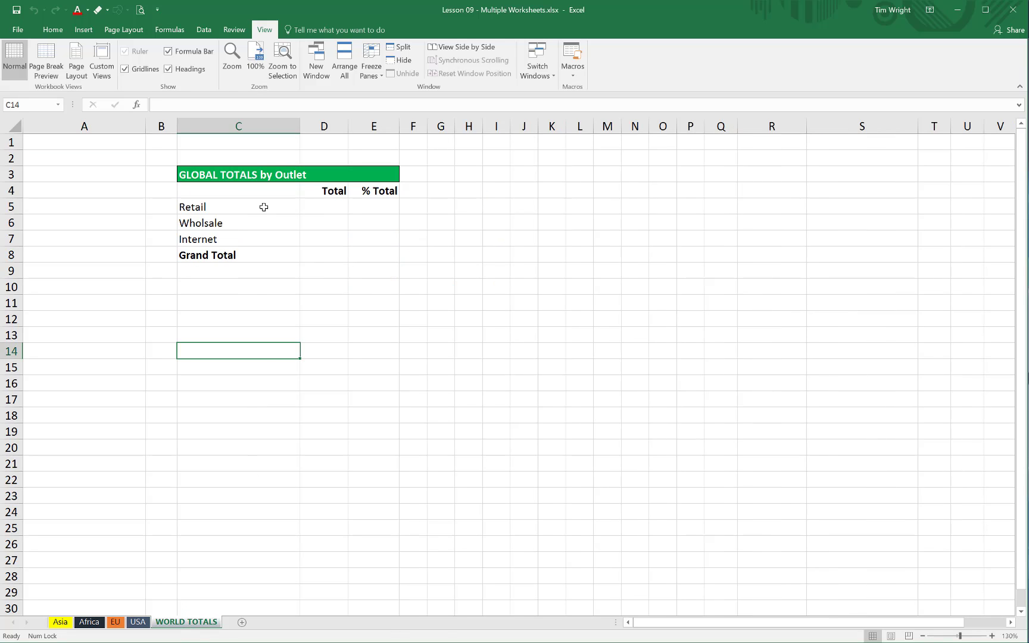
- In the Retail Total cell D5 of WORLD TOTALS, start a SUM formula with Asia's Retail grand total in D10
click(326, 209)
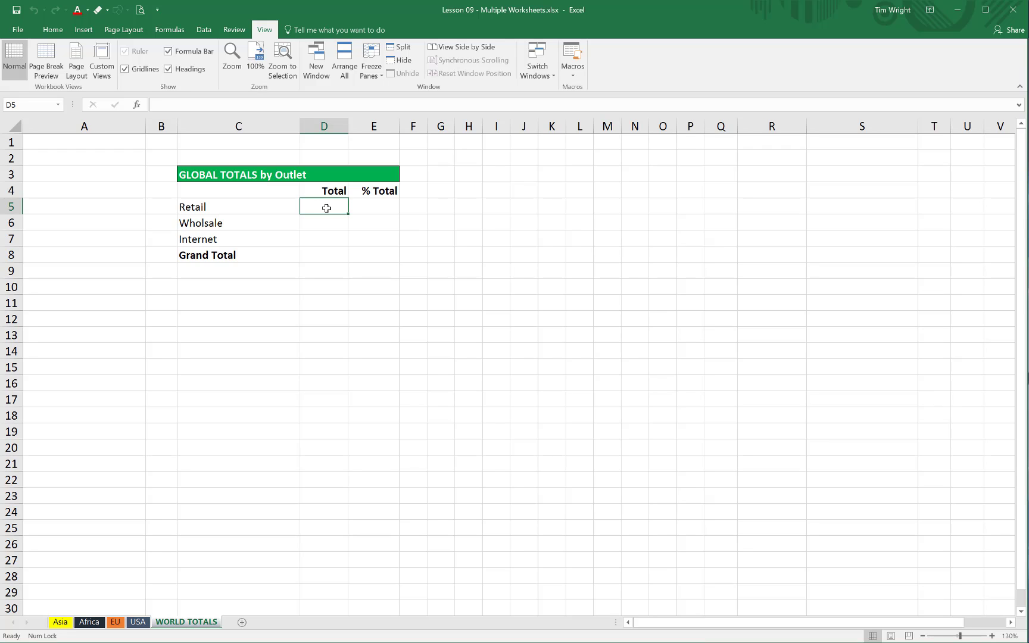
text(=)
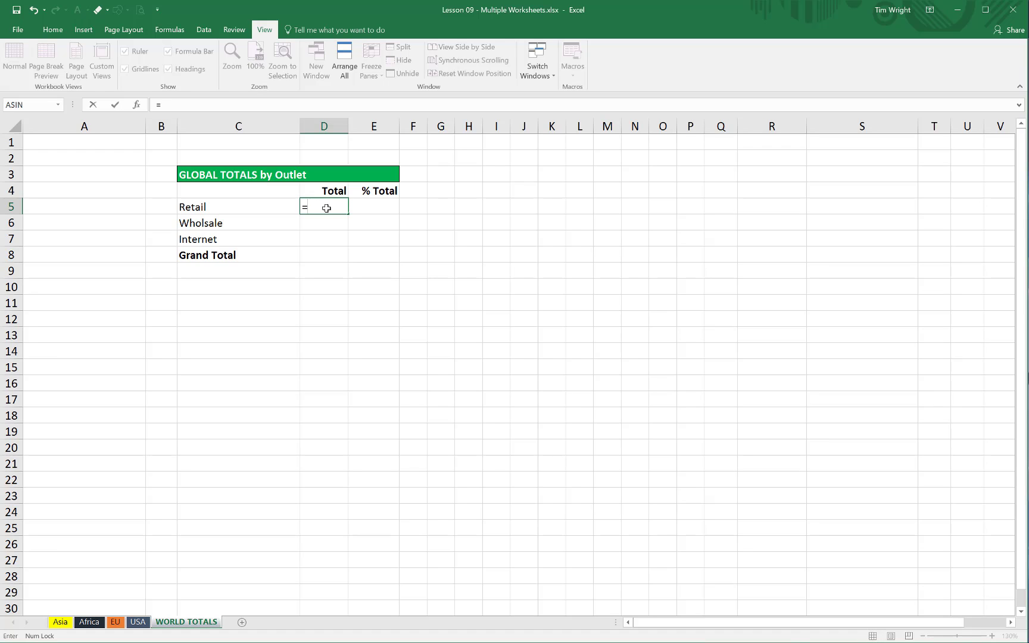
text(su)
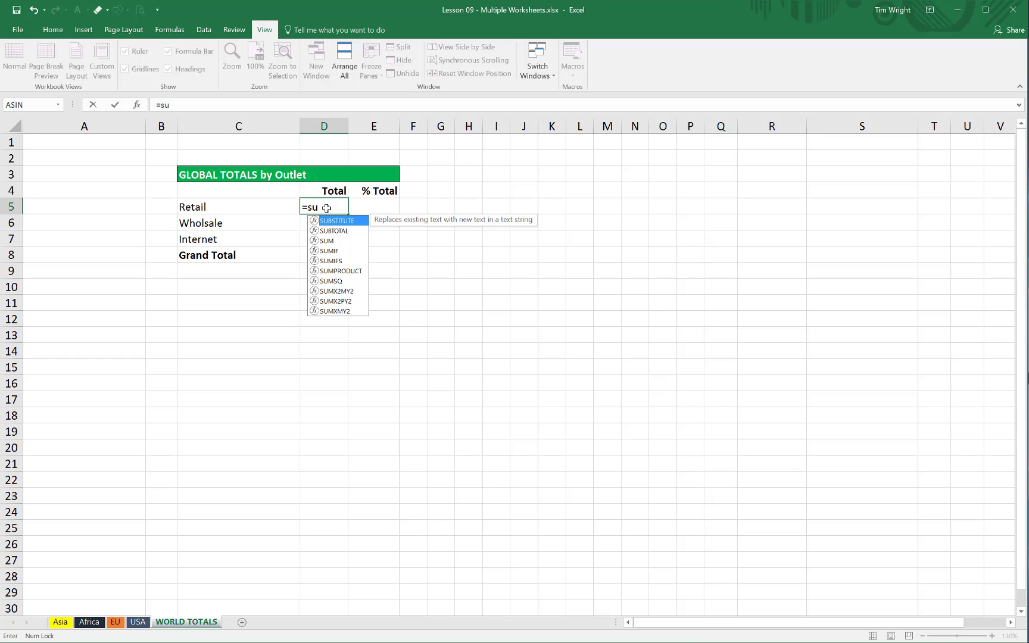
text(m)
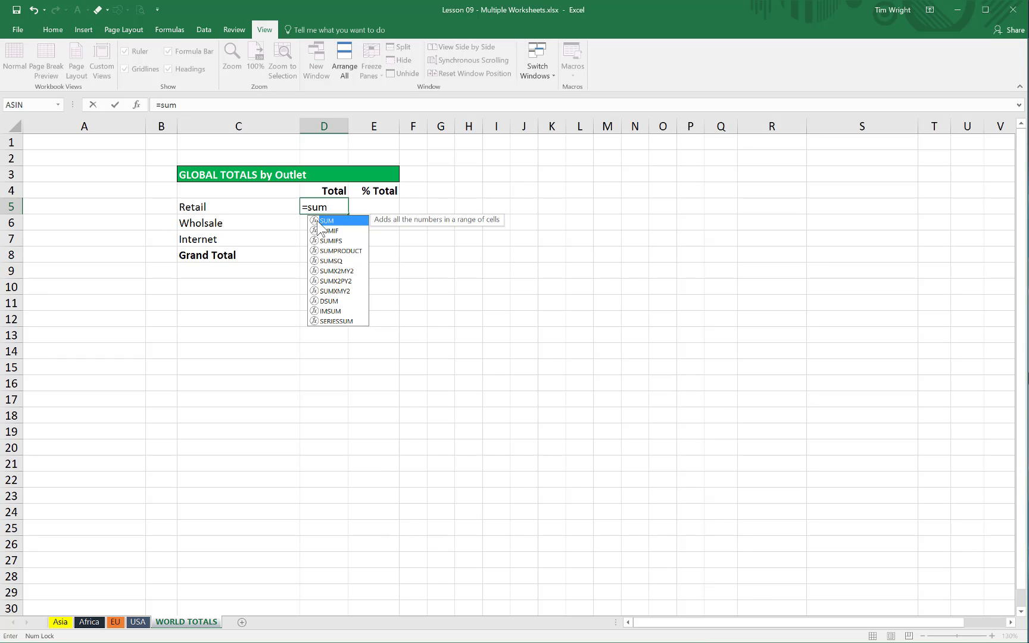
double_click(319, 223)
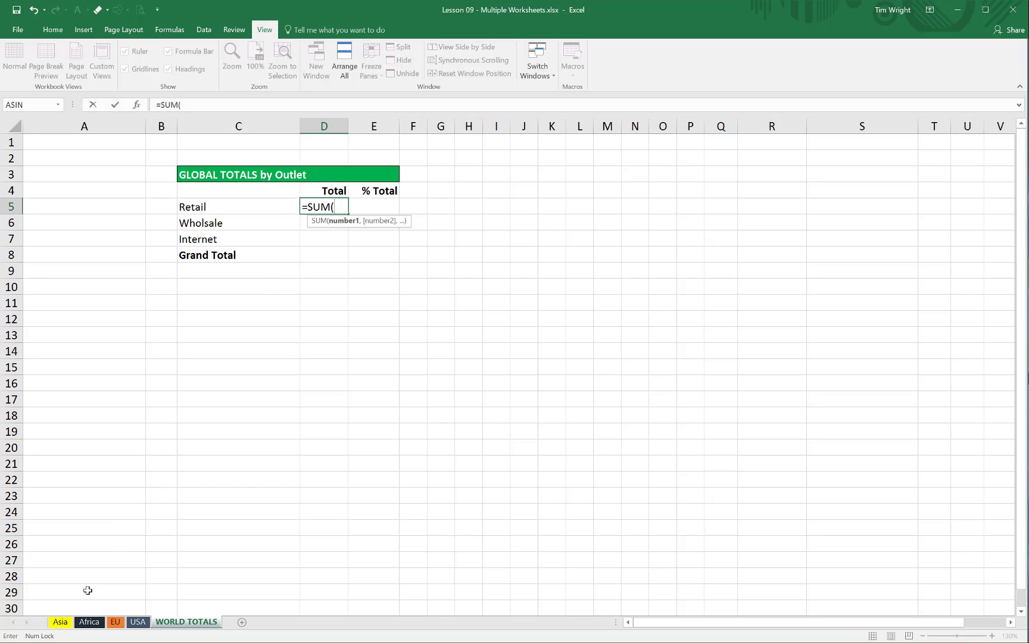
click(60, 622)
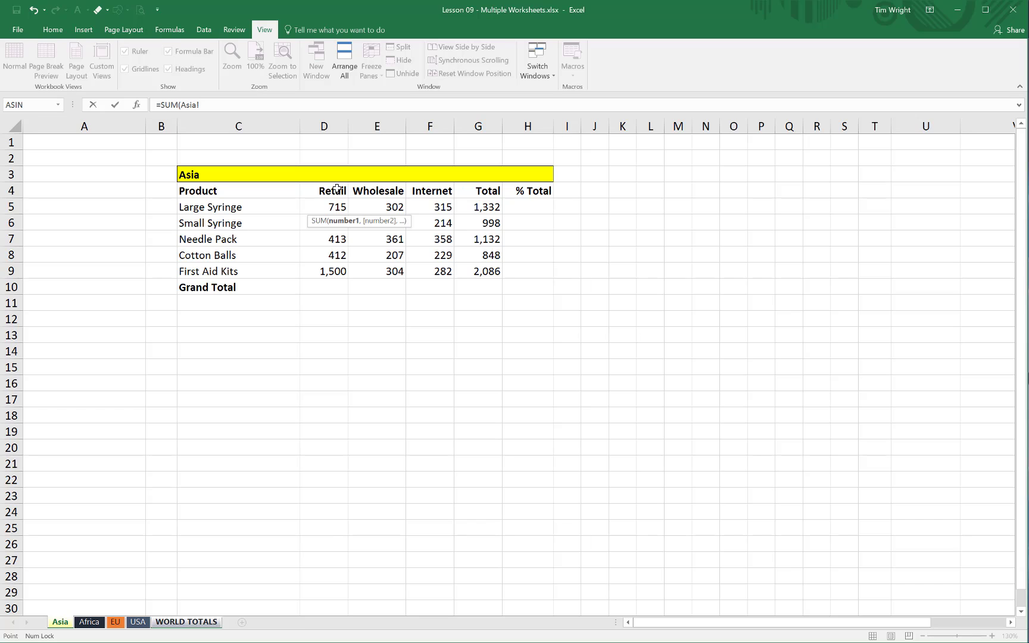
click(330, 291)
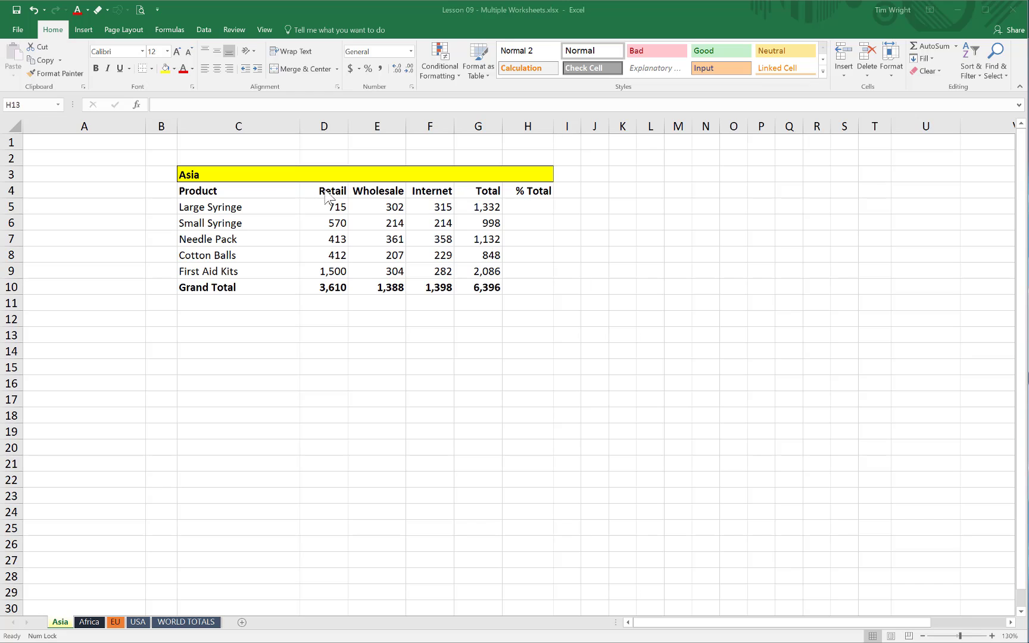
click(333, 288)
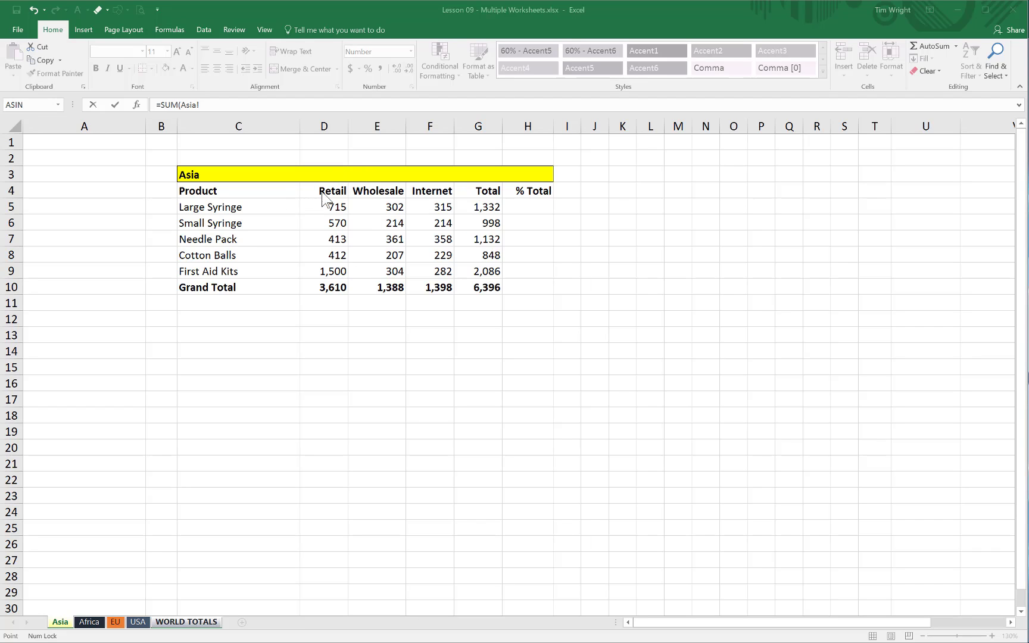
click(329, 288)
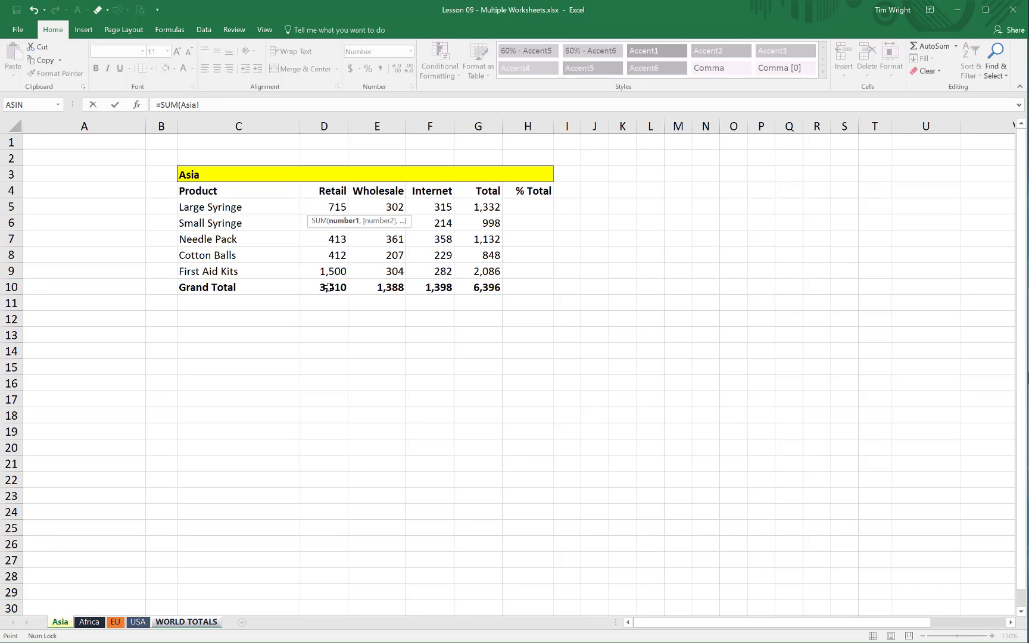
click(329, 287)
- Extend the SUM formula by adding the Retail grand totals in D10 of the Africa and EU sheets
click(230, 104)
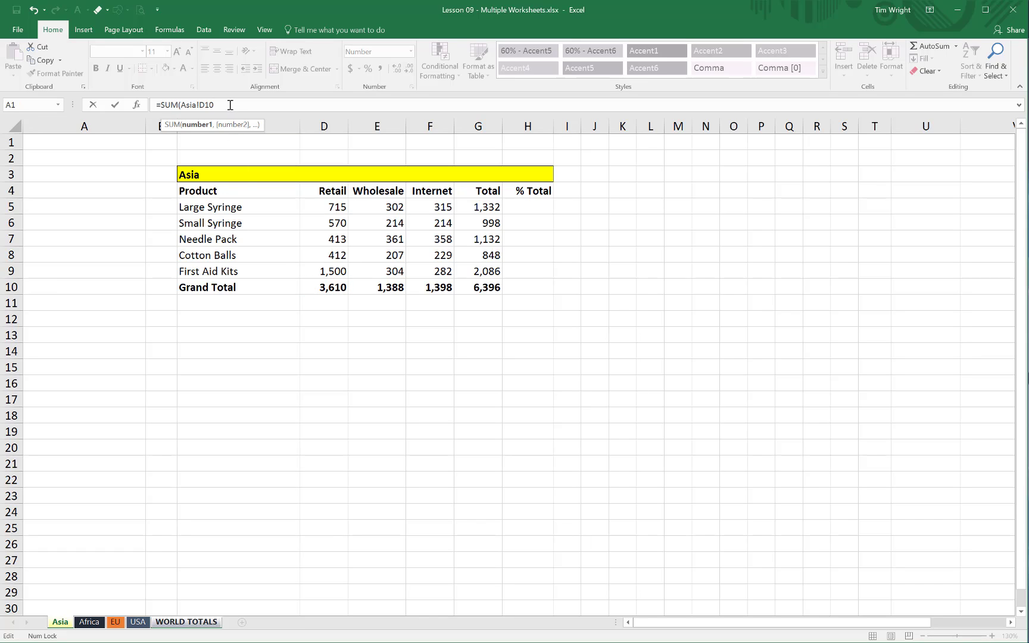
text(+)
click(90, 622)
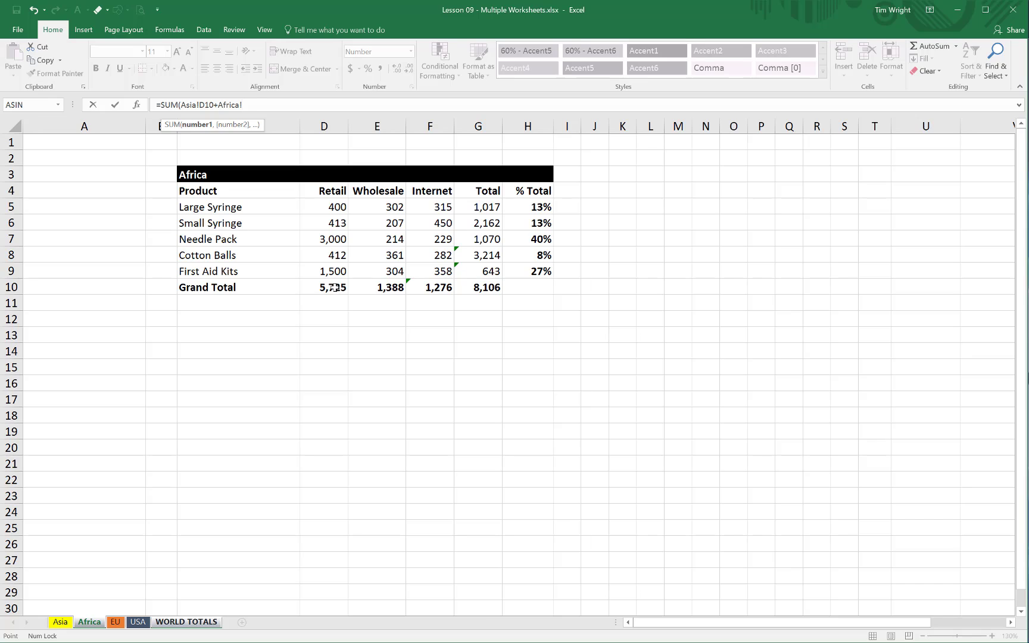
click(334, 287)
text(+)
click(117, 624)
click(333, 288)
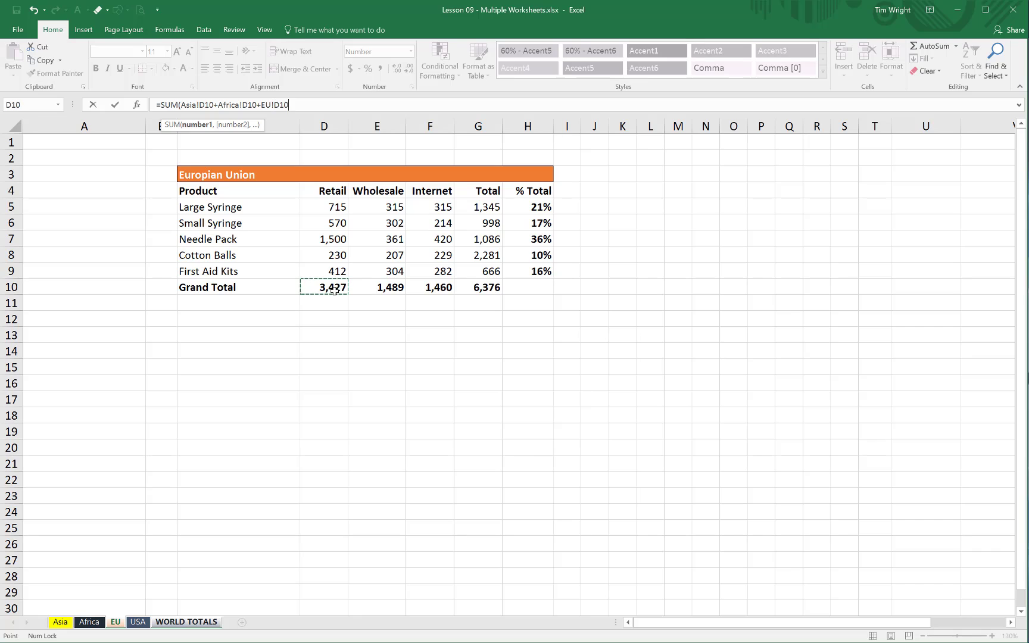
- Add the USA sheet's Retail grand total in D10 to the SUM formula and complete the formula
text(+)
click(138, 622)
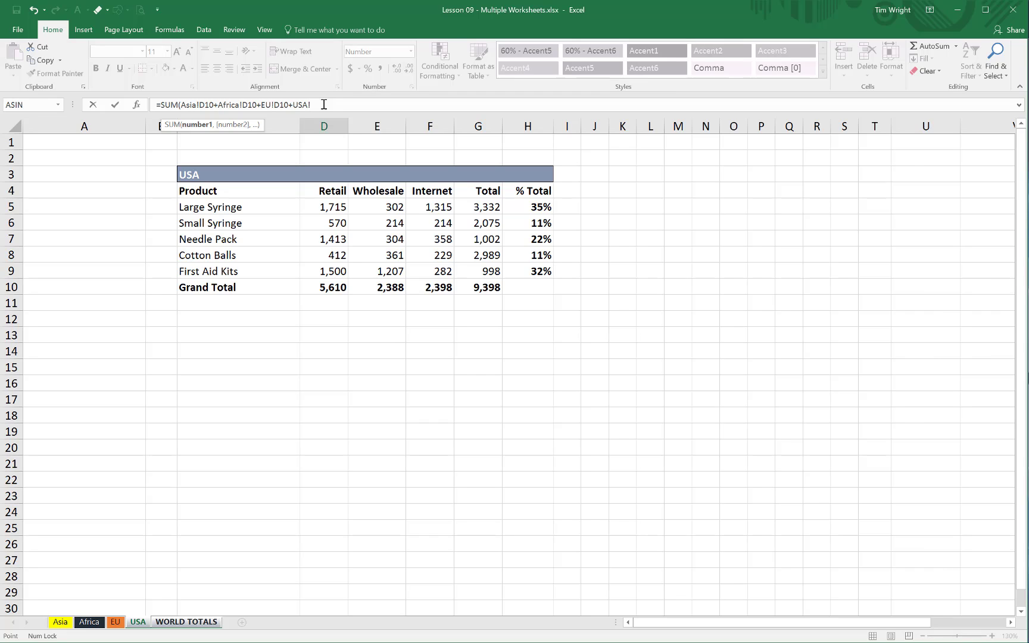
key(Return)
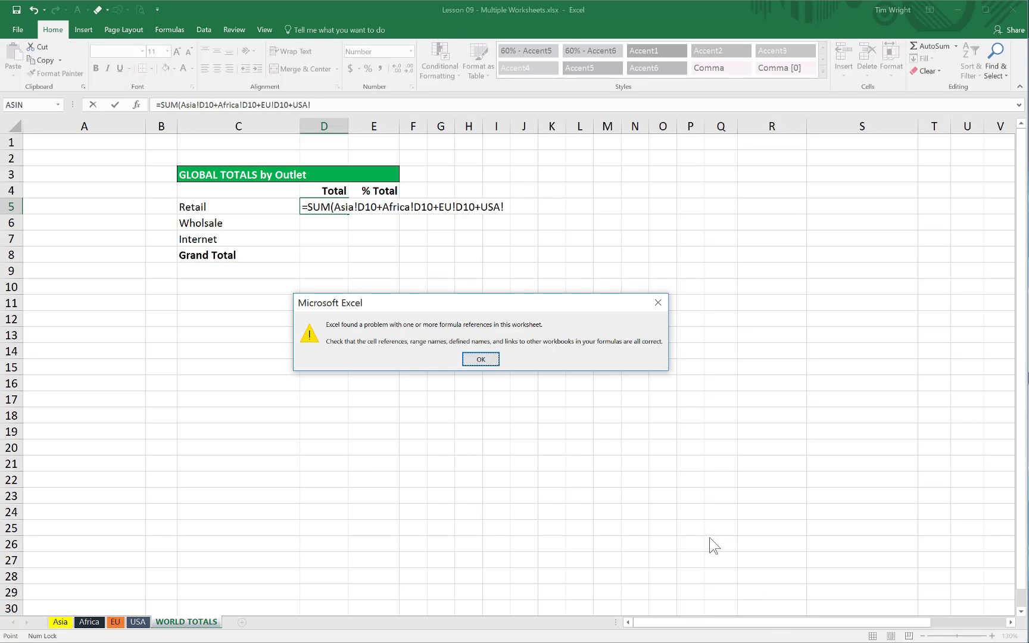
click(480, 359)
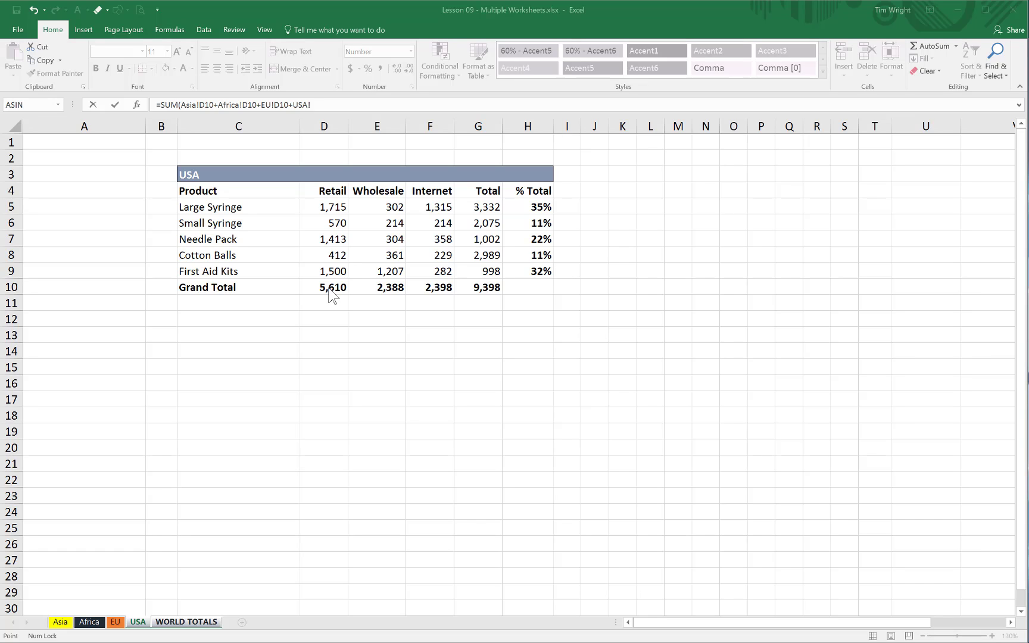
click(329, 288)
click(324, 288)
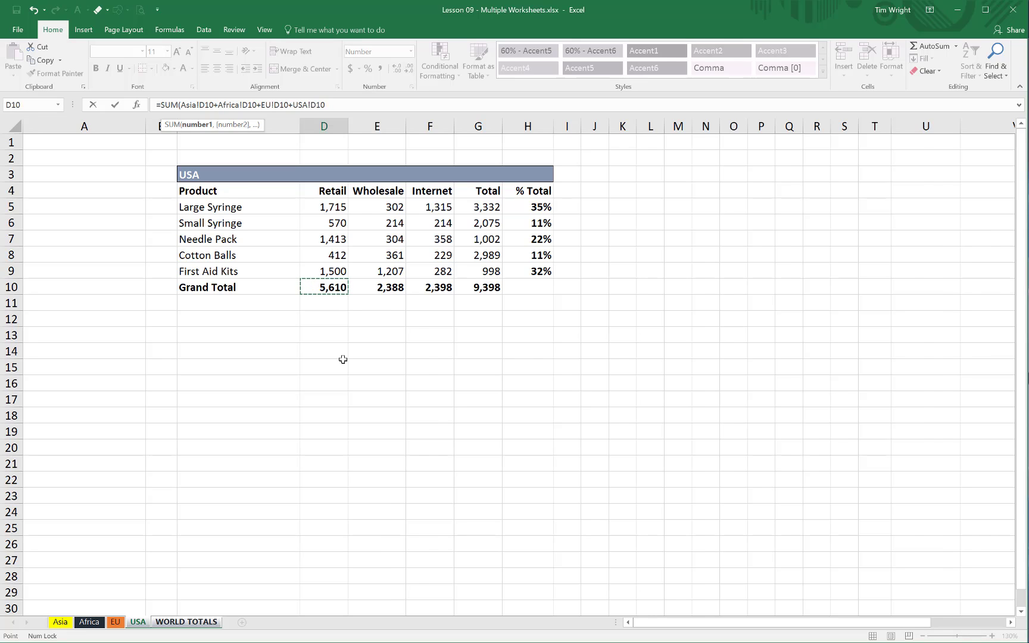
key(Return)
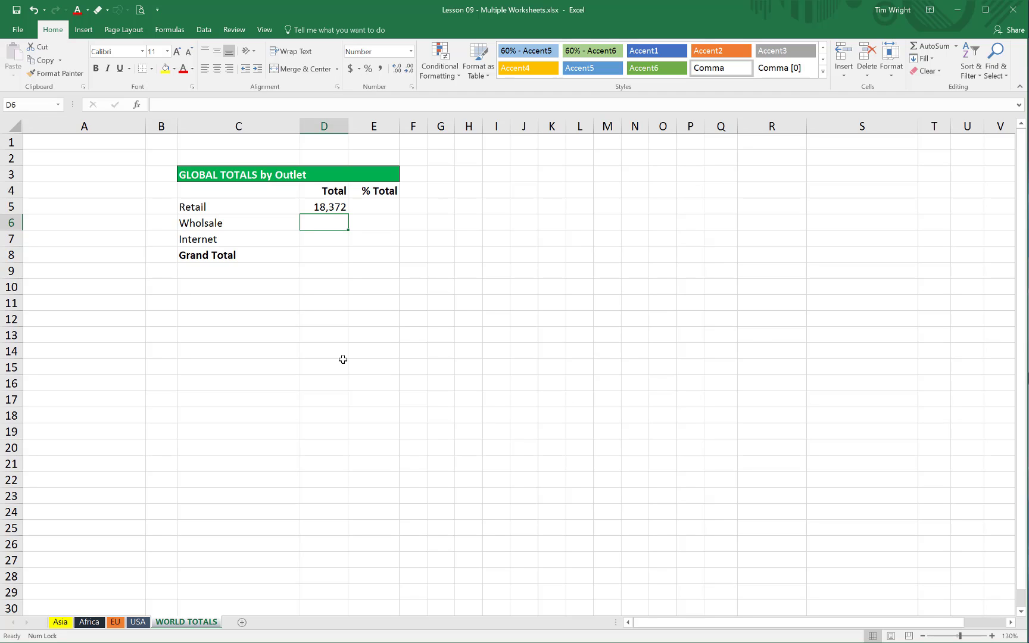
- Replace the Retail Total formula in D5 with a SUM of cell D10 across the sheets Asia through USA
click(334, 207)
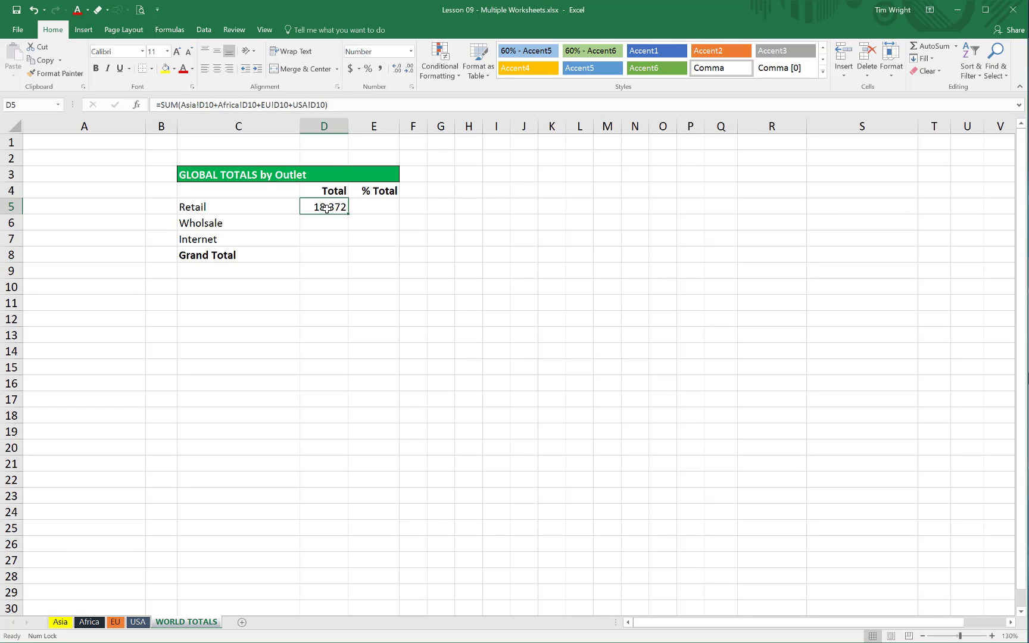
key(Delete)
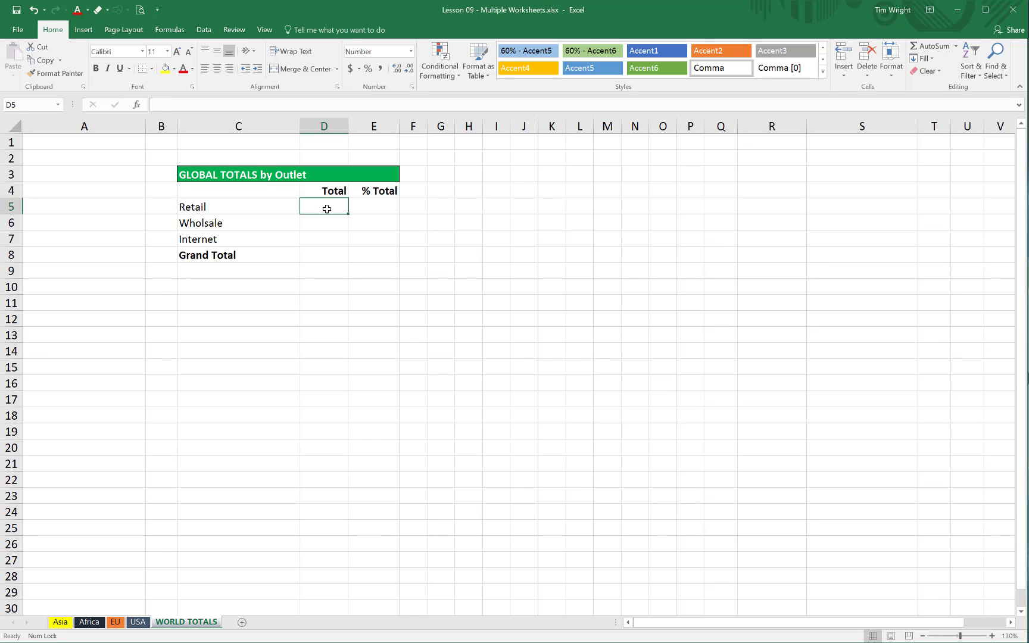
text(=sum)
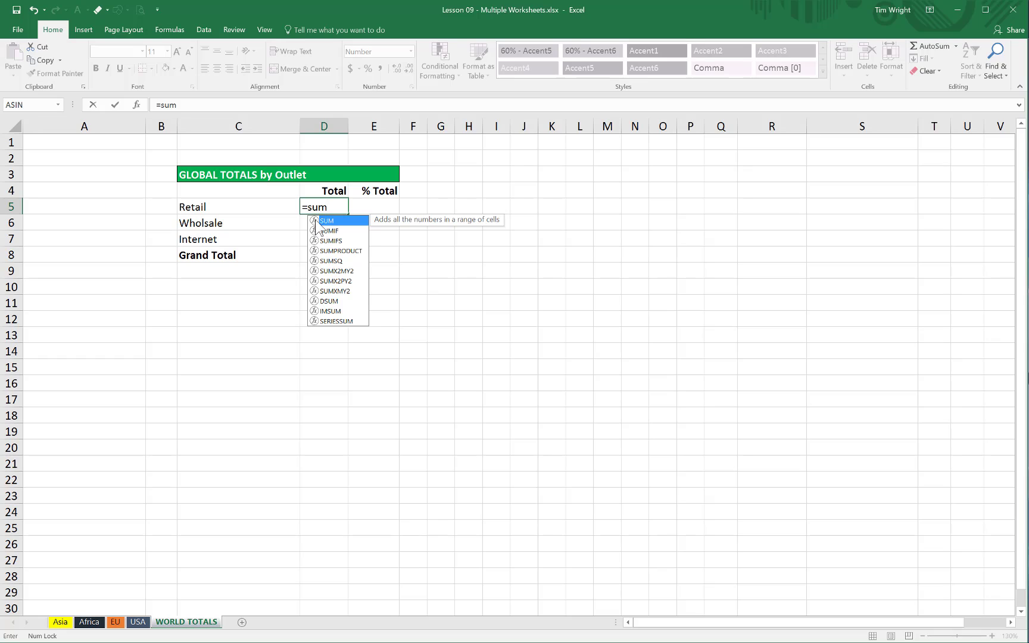
double_click(316, 221)
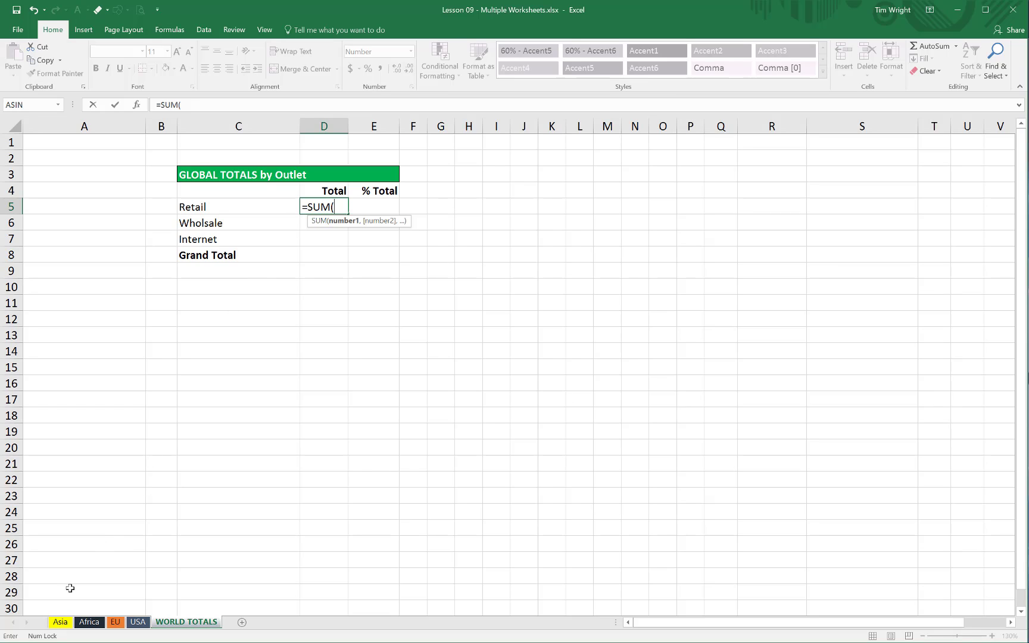
click(62, 625)
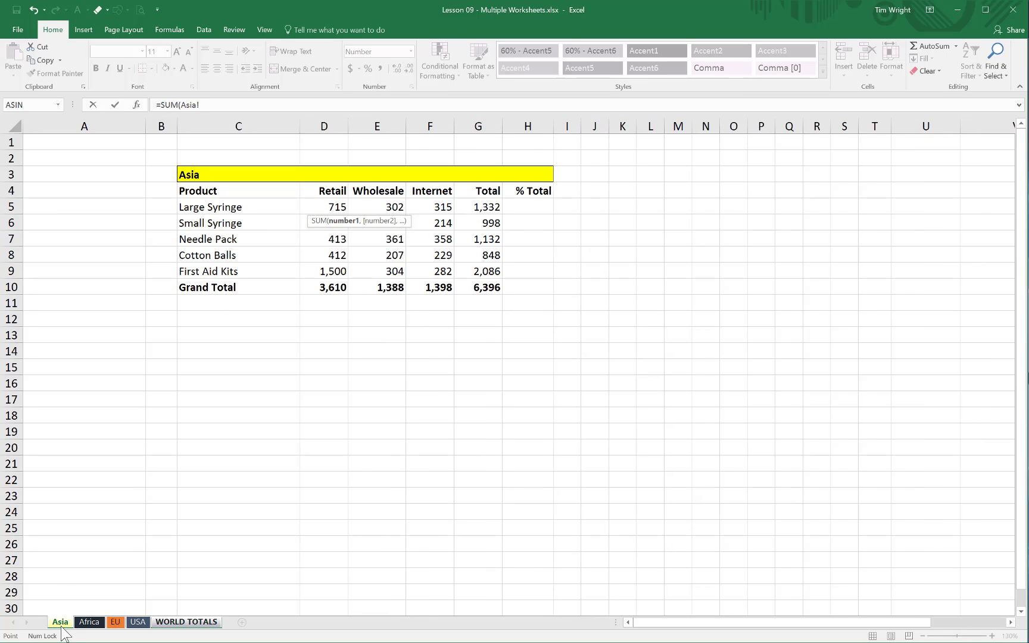
shift+click(138, 622)
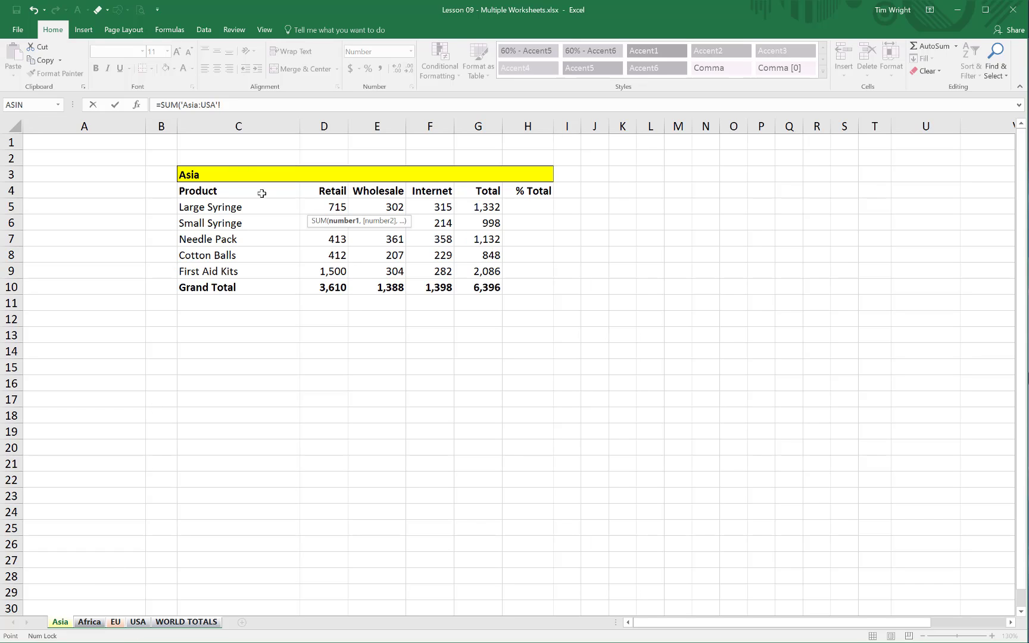
click(329, 290)
key(Return)
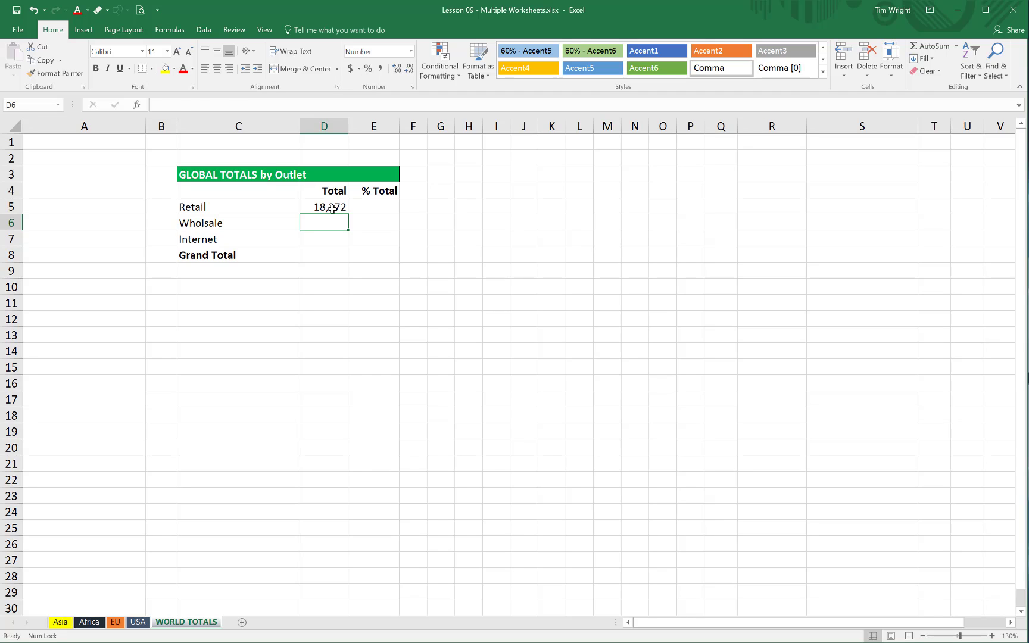
- Try to fill the Retail SUM formula from D5 down to the Wholsale and Internet cells D6:D7
click(331, 208)
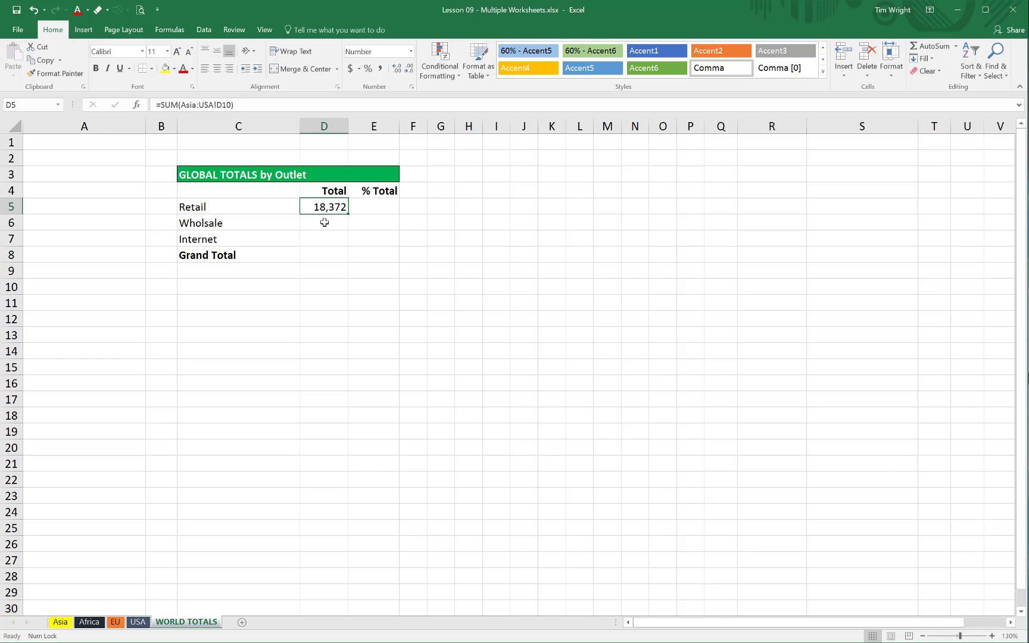
click(324, 222)
click(324, 239)
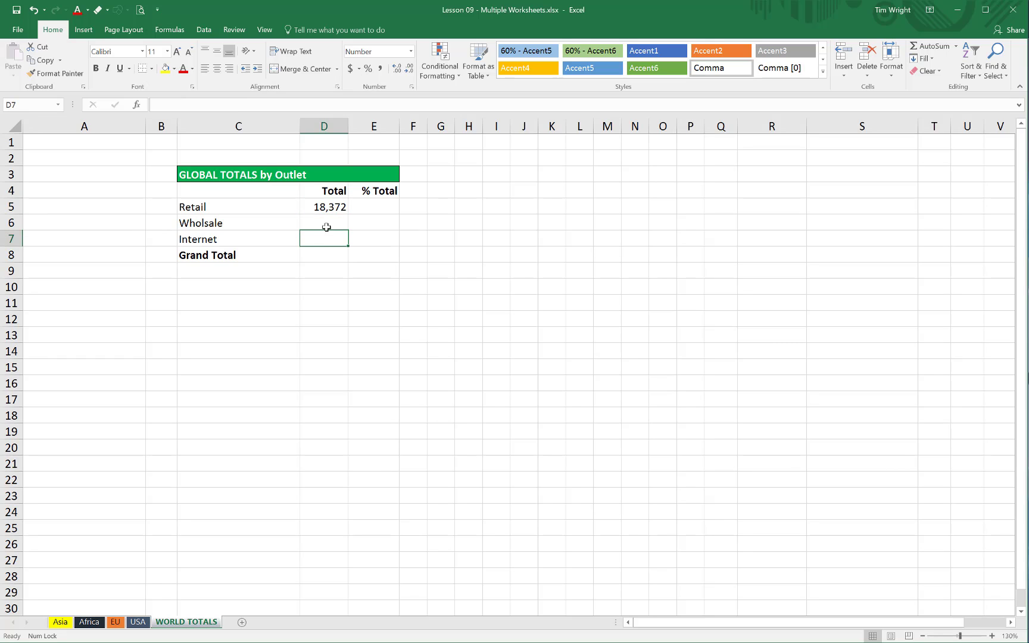
click(327, 224)
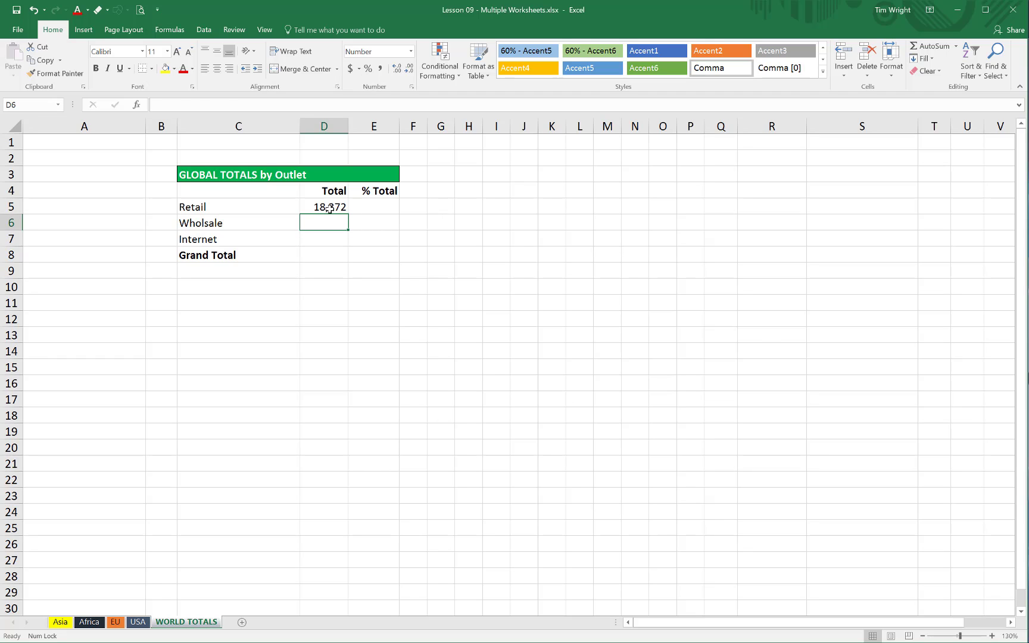
click(329, 208)
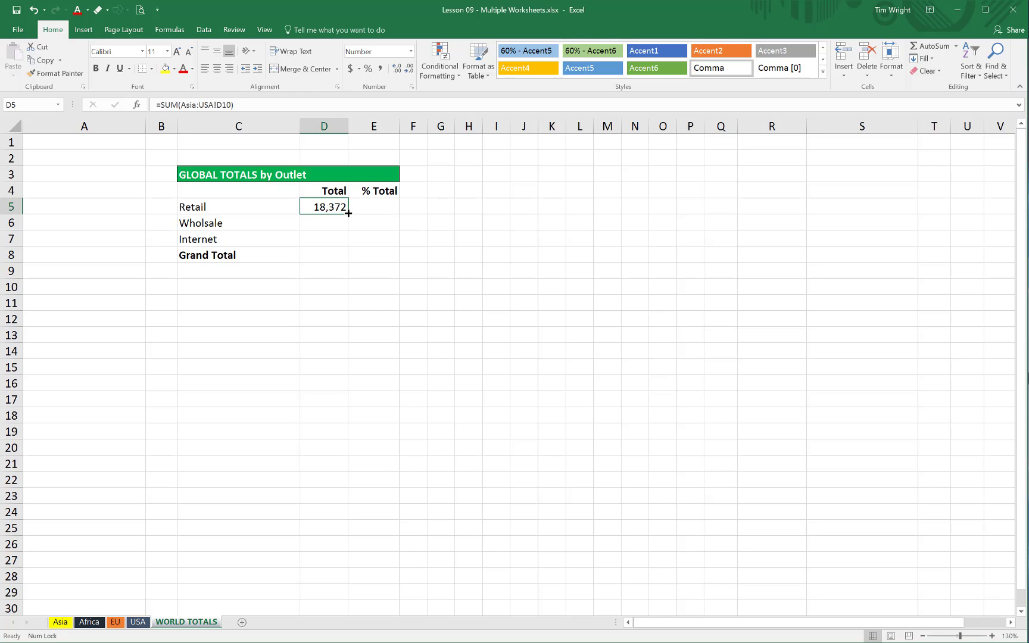
drag(348, 214, 340, 239)
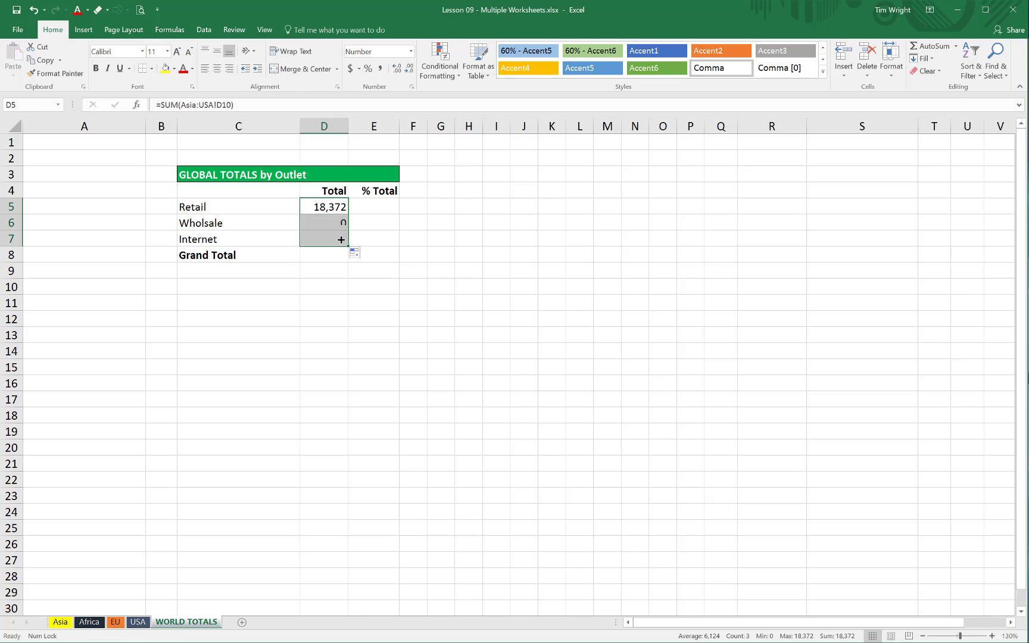
click(373, 224)
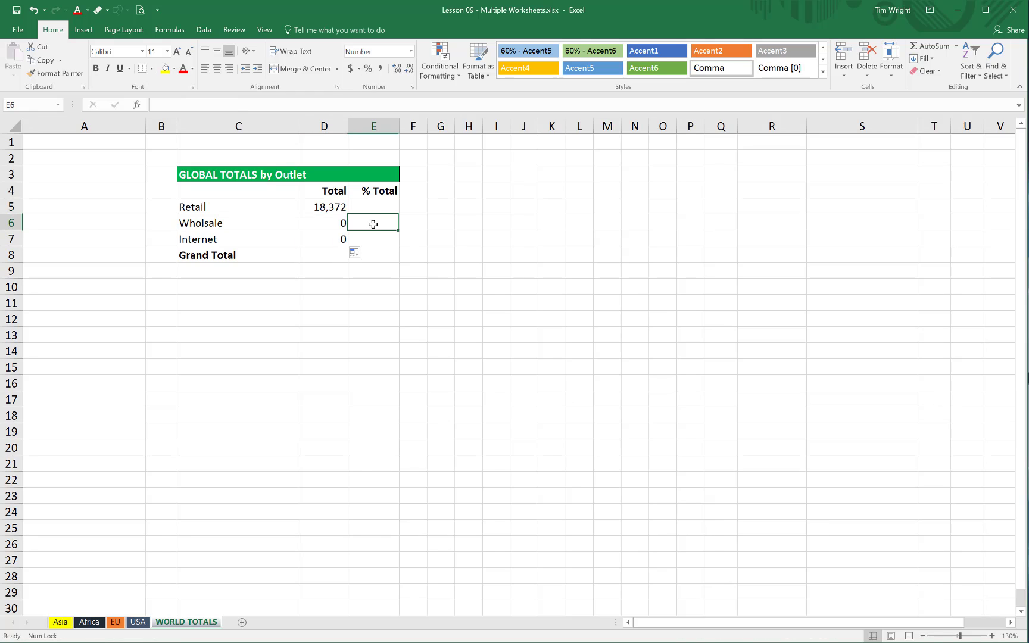
- Clear the copied formulas from the Wholsale and Internet Total cells D6:D7
click(338, 223)
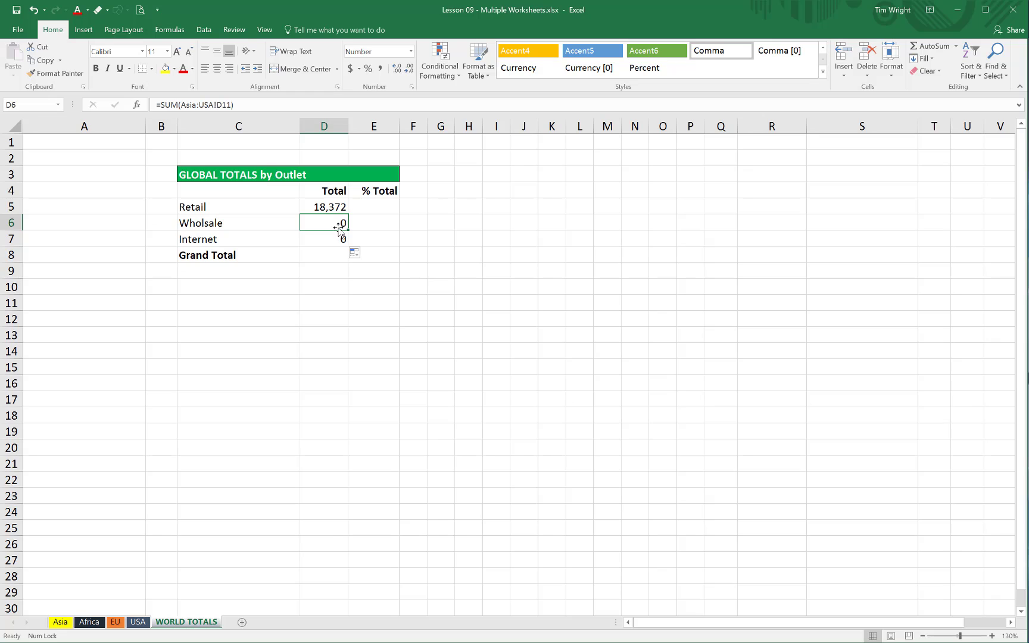
shift+click(338, 240)
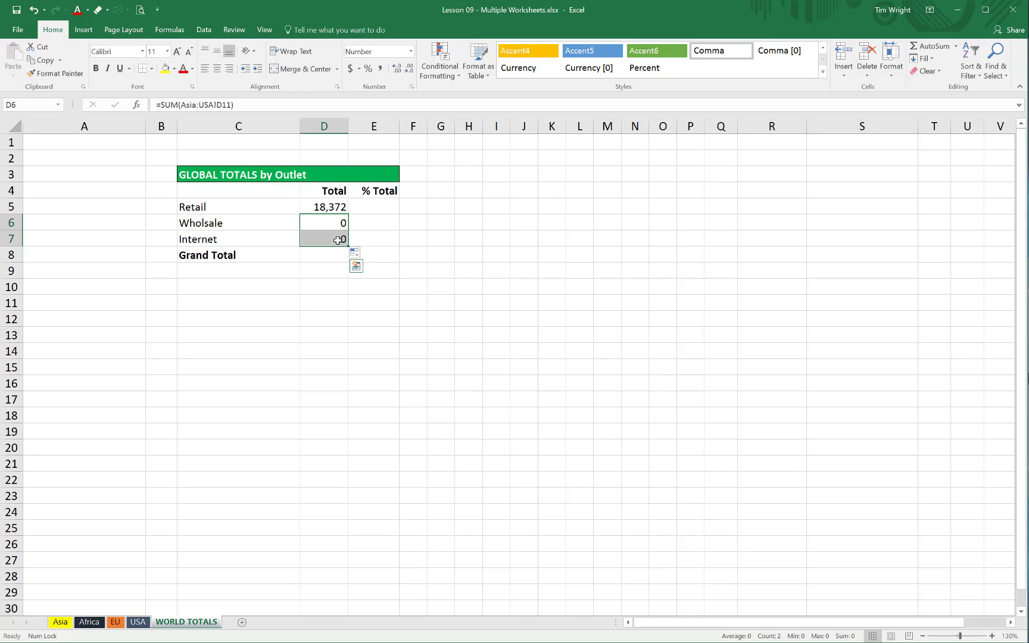
key(Delete)
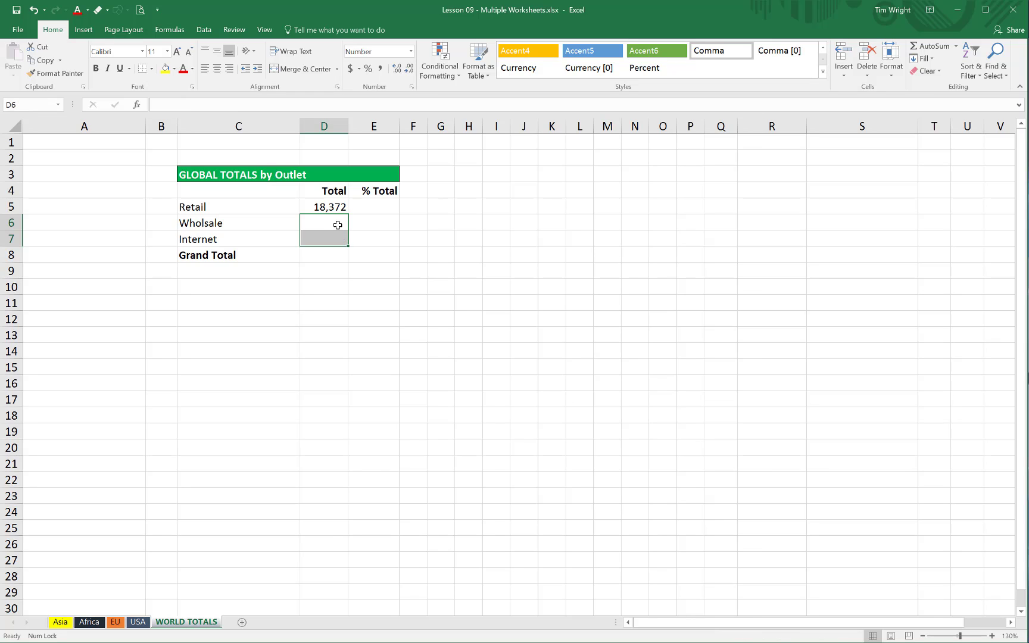
click(338, 225)
- Check Asia's Grand Total row, and fill the WORLD TOTALS Retail SUM formula from D5 down through D7
click(327, 208)
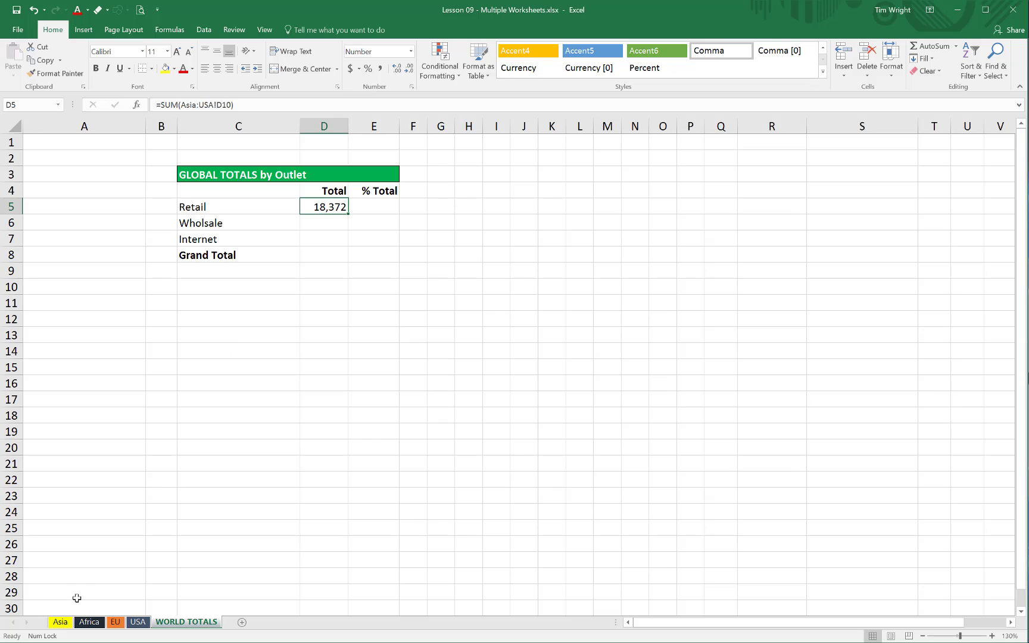
click(63, 624)
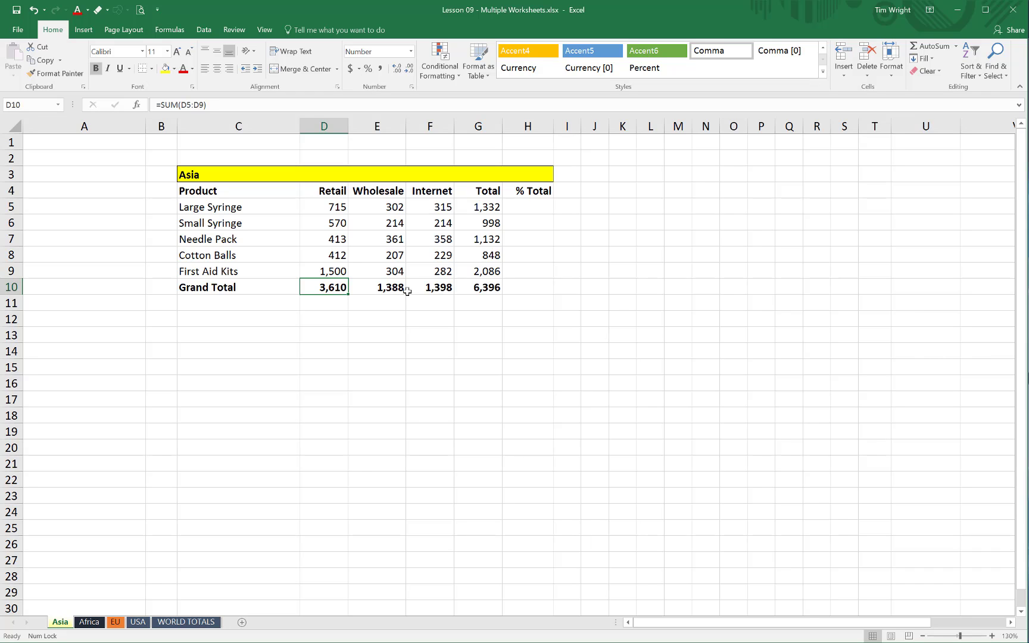
click(202, 622)
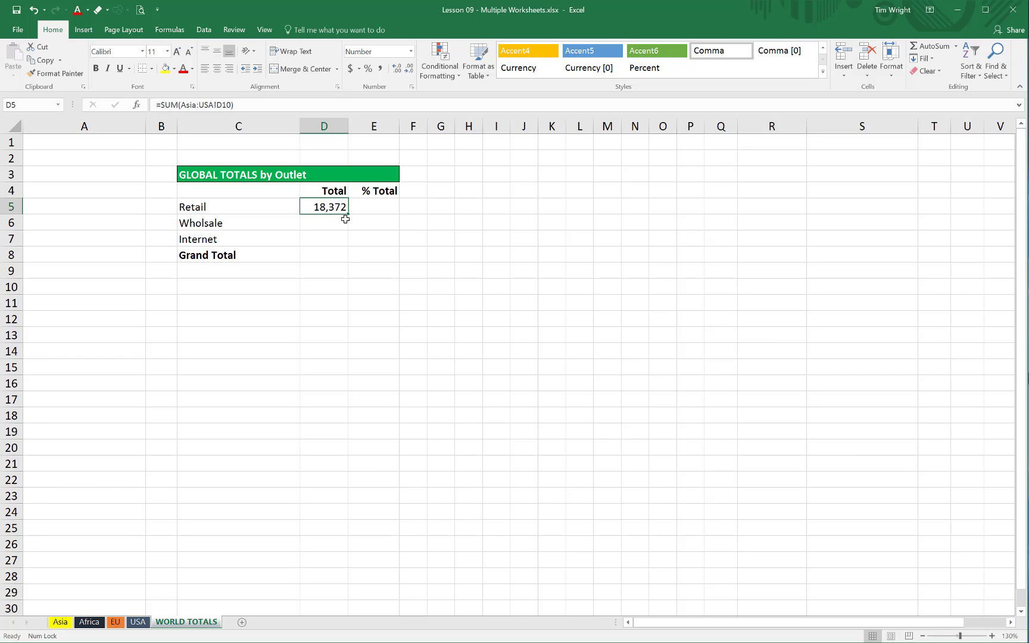
drag(347, 213, 341, 239)
- Edit the Wholsale Total formula in D6 so it sums cell E10 across the sheets Asia through USA
click(324, 221)
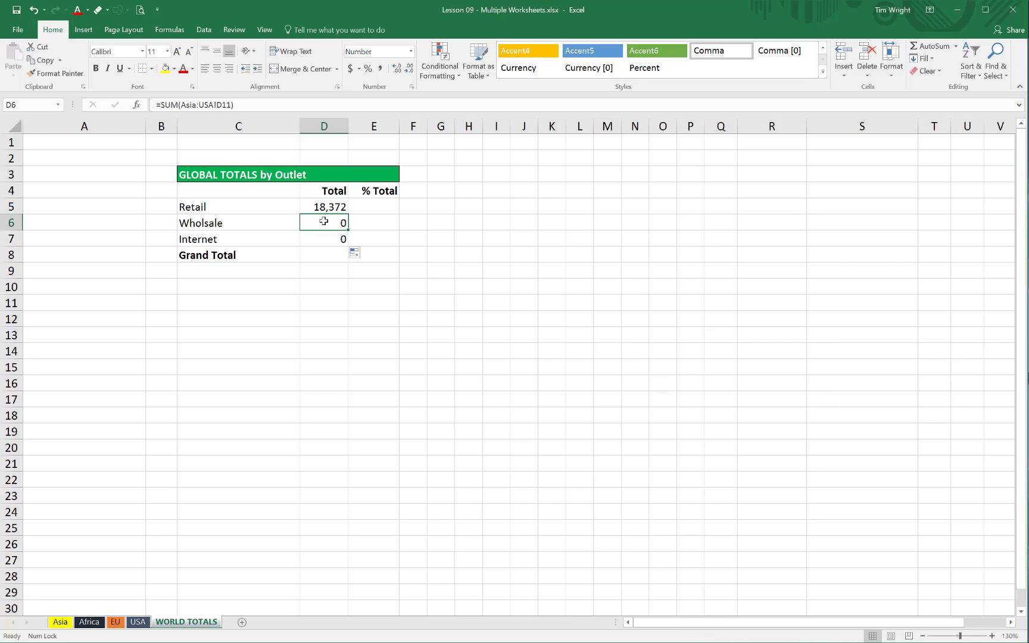
click(231, 106)
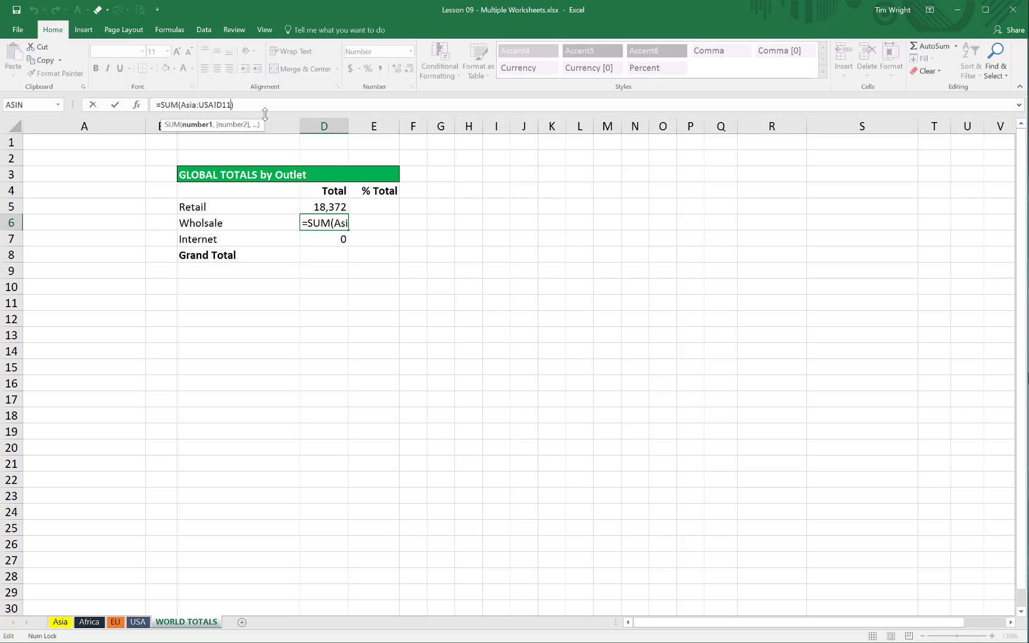
key(BackSpace)
key(BackSpace)
key(BackSpace)
text(e)
text(1)
text(0)
key(Return)
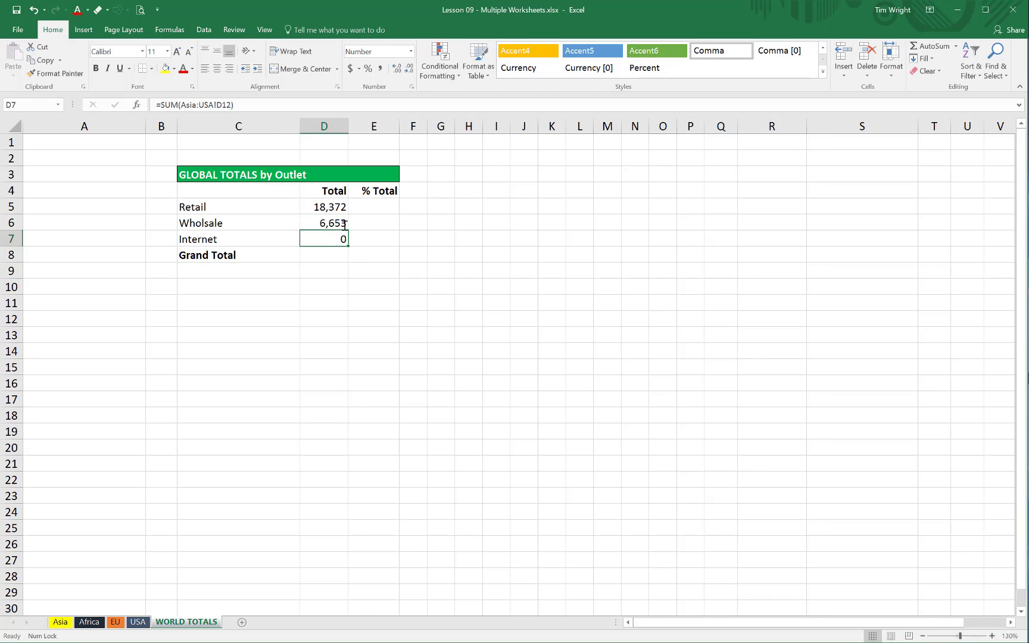
- Edit the Internet Total formula in D7 so it sums cell F10 across the sheets Asia through USA
click(235, 106)
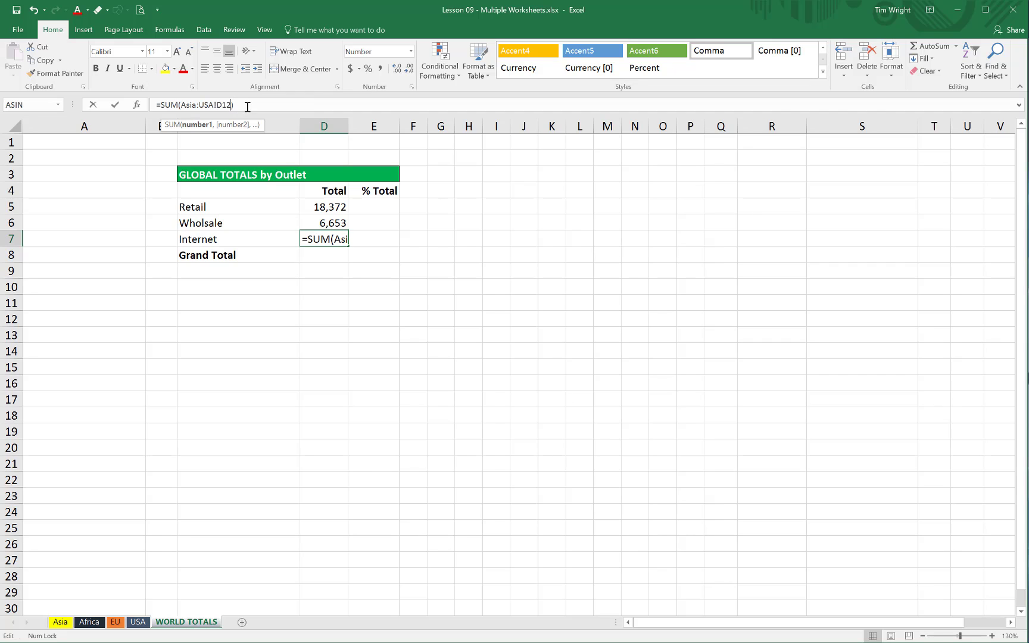
key(BackSpace)
key(BackSpace)
key(BackSpace)
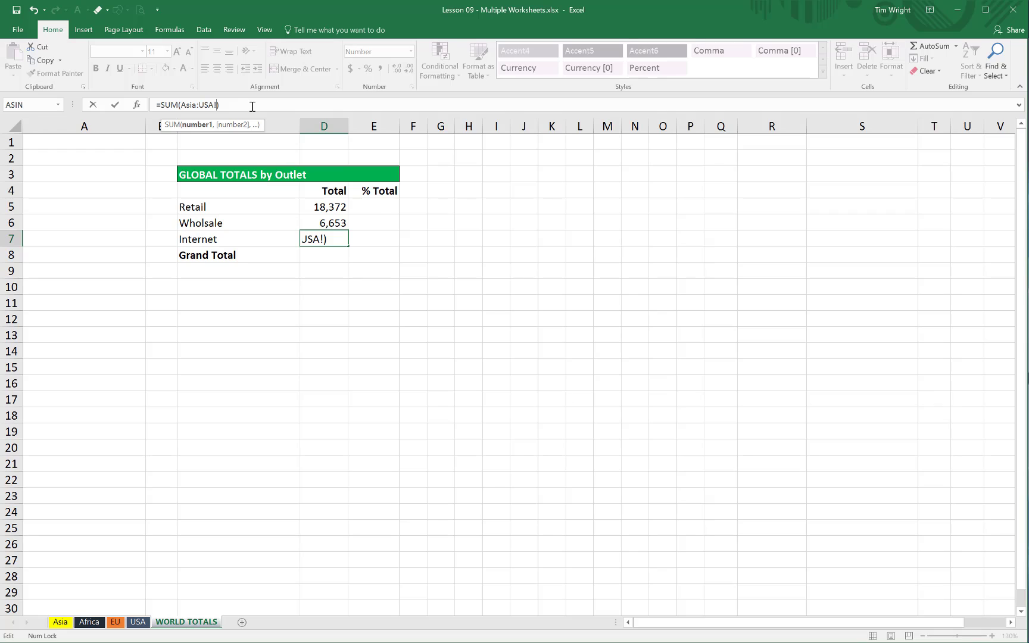
text(f10)
key(Return)
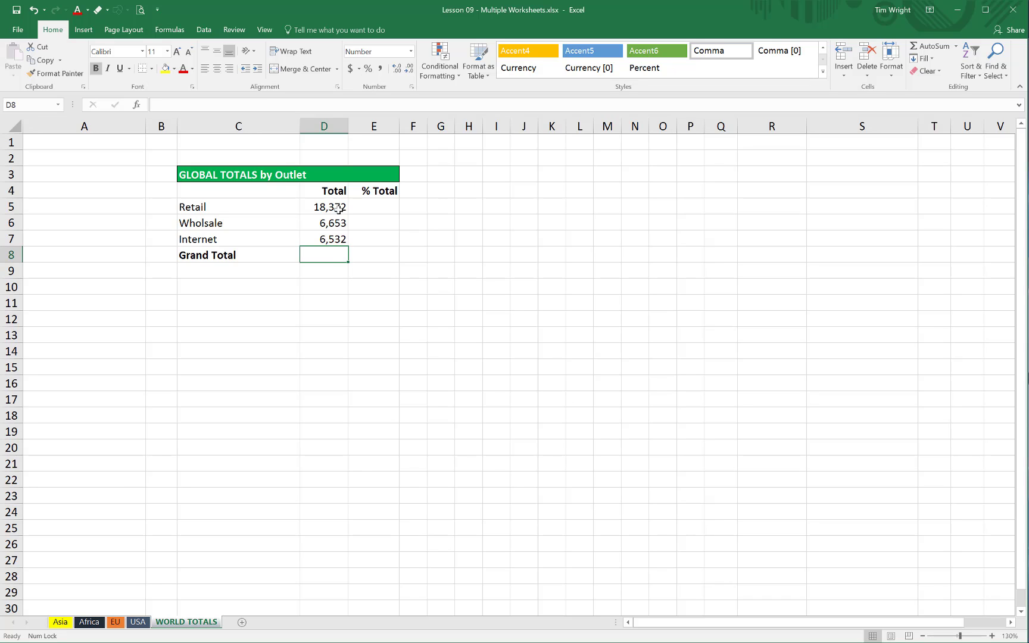
- Compare the cell references in the Retail, Wholsale and Internet Total formulas in D5:D7
click(335, 238)
click(334, 223)
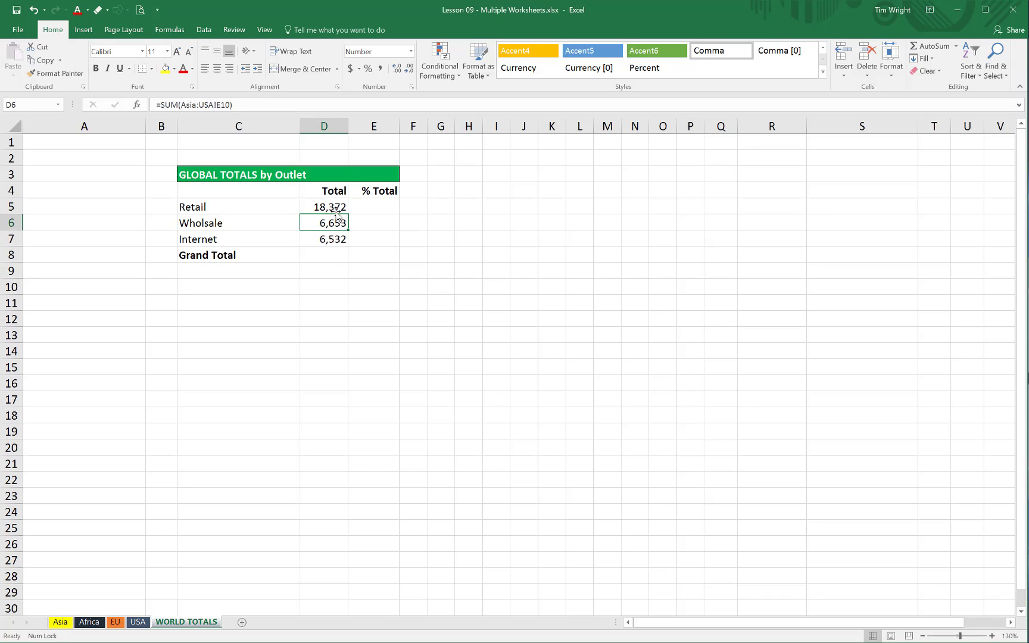
click(335, 207)
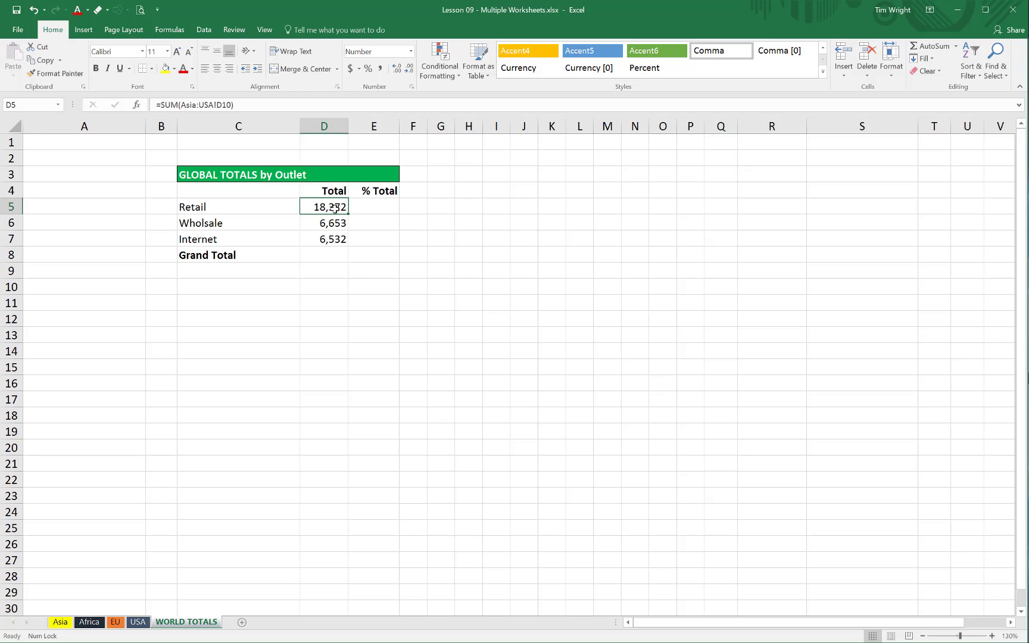
click(336, 223)
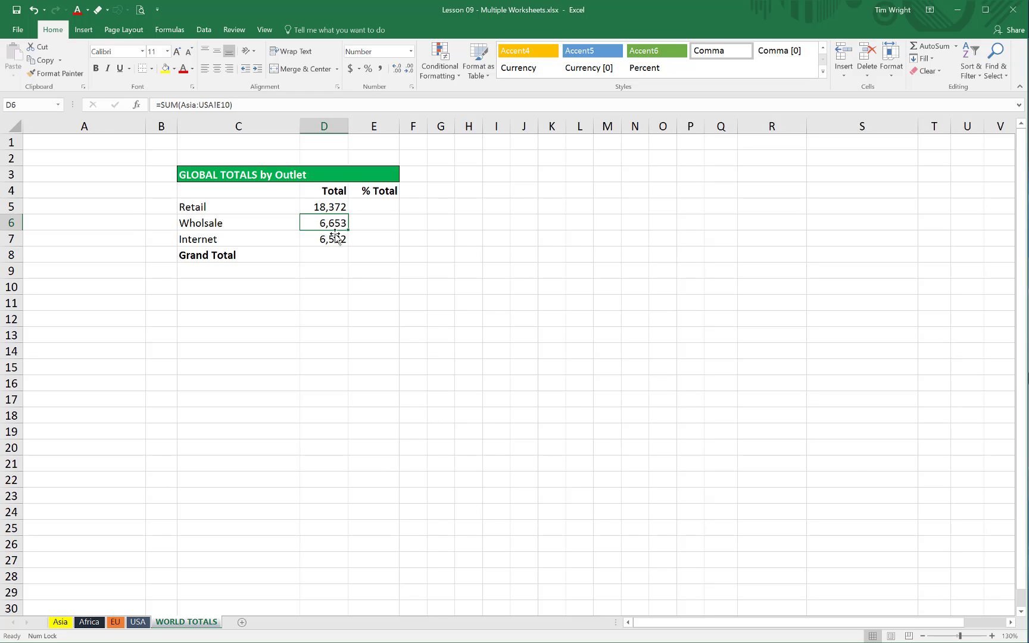
click(334, 240)
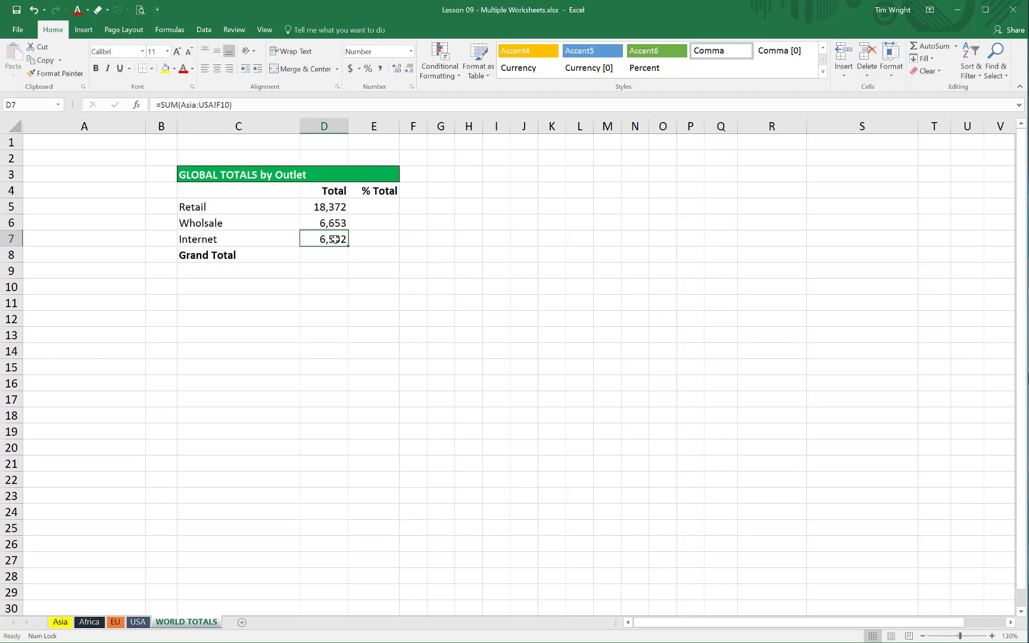
click(339, 206)
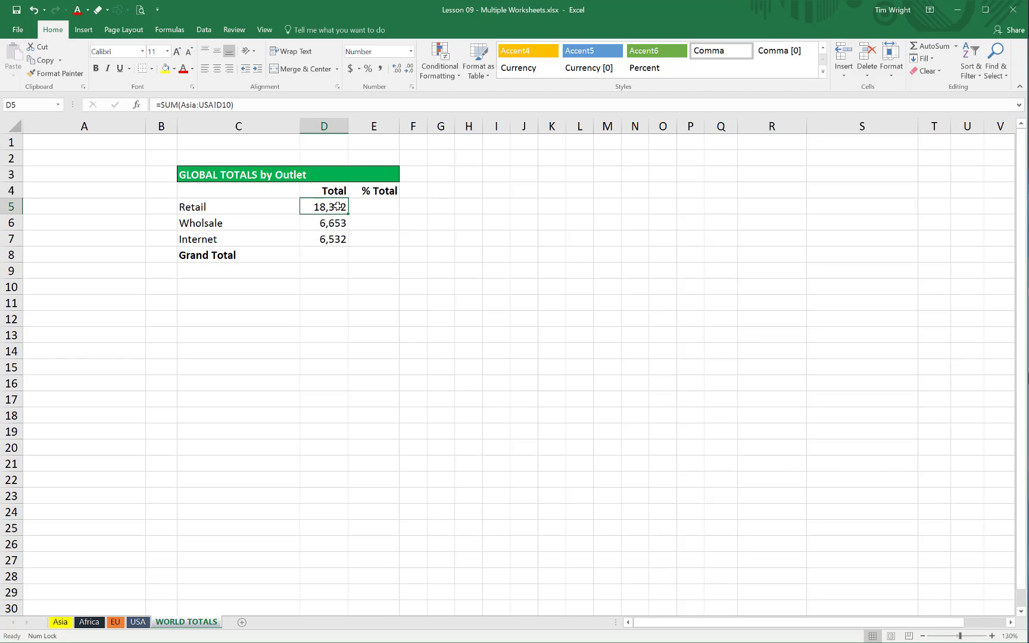
- Calculate the Grand Total in D8 with an AutoSum of D5:D7
click(334, 255)
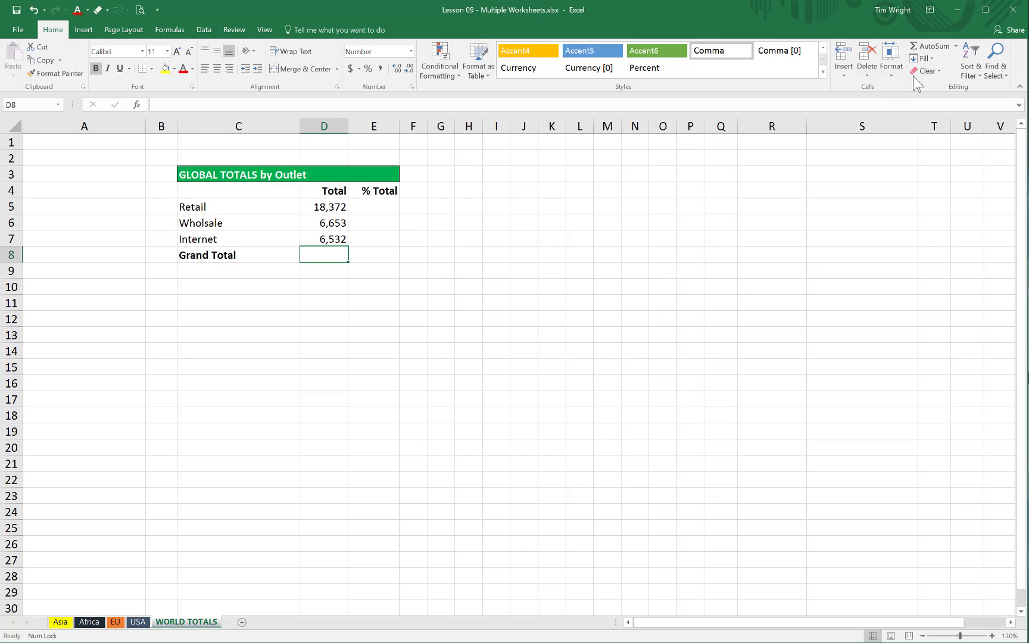
click(935, 42)
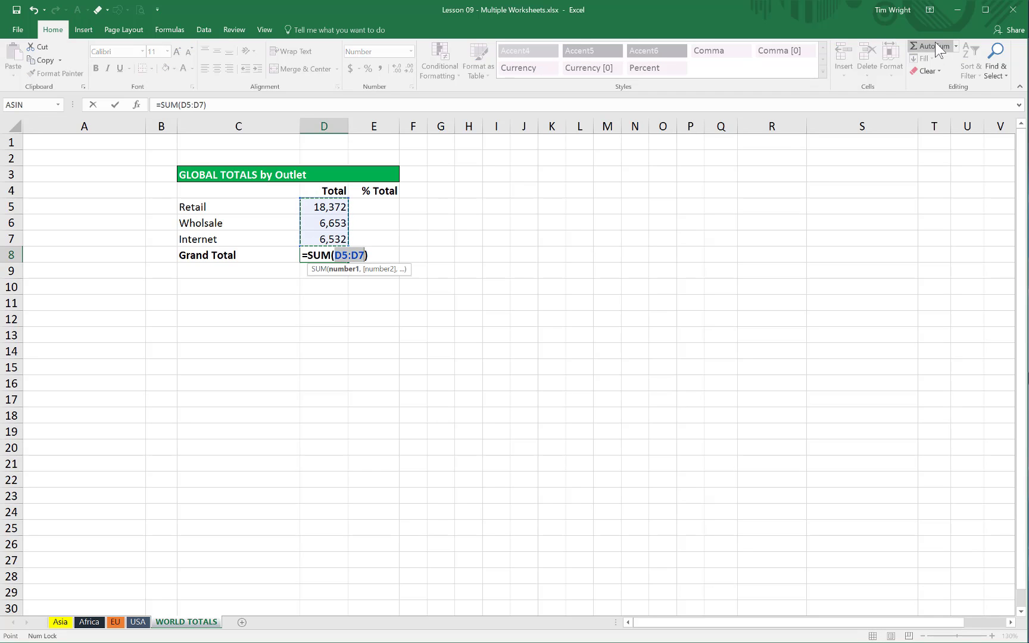
key(Return)
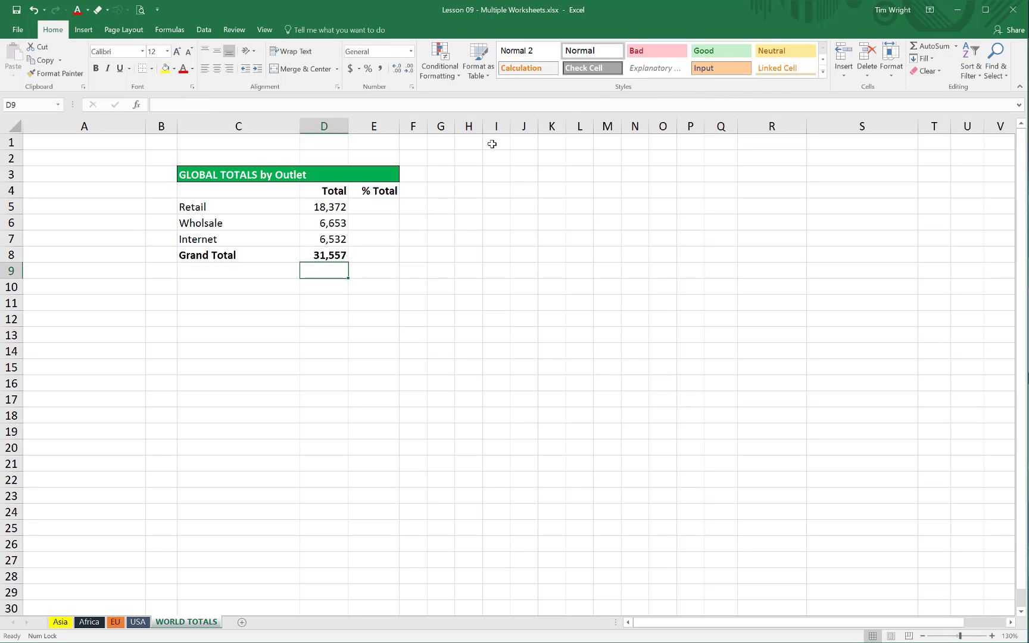
- Calculate the Retail percentage of the grand total in E5 with the formula =D5/D8
click(381, 208)
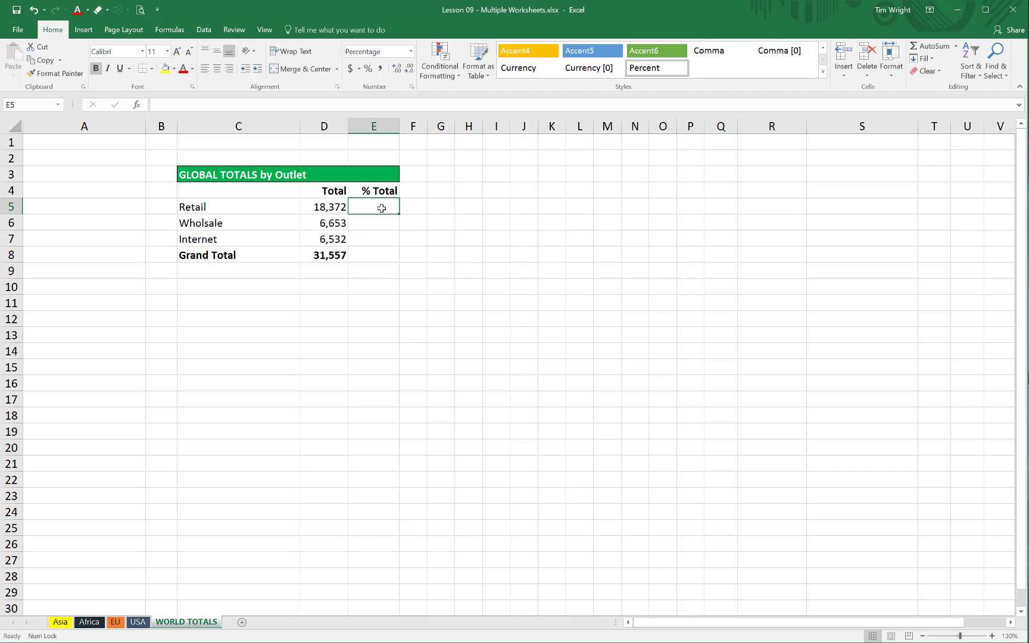
text(=)
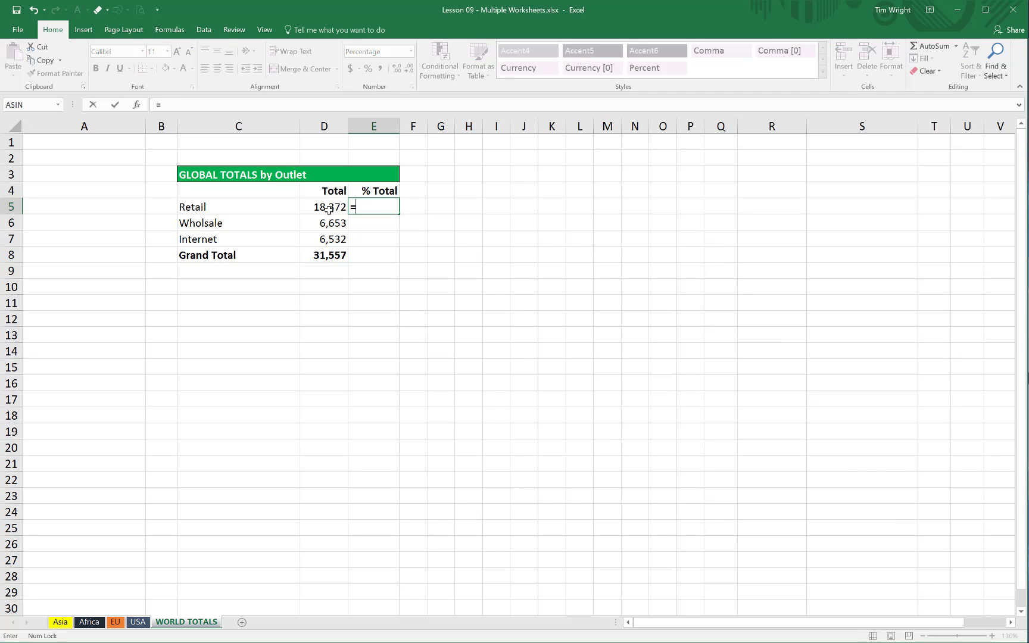
click(328, 208)
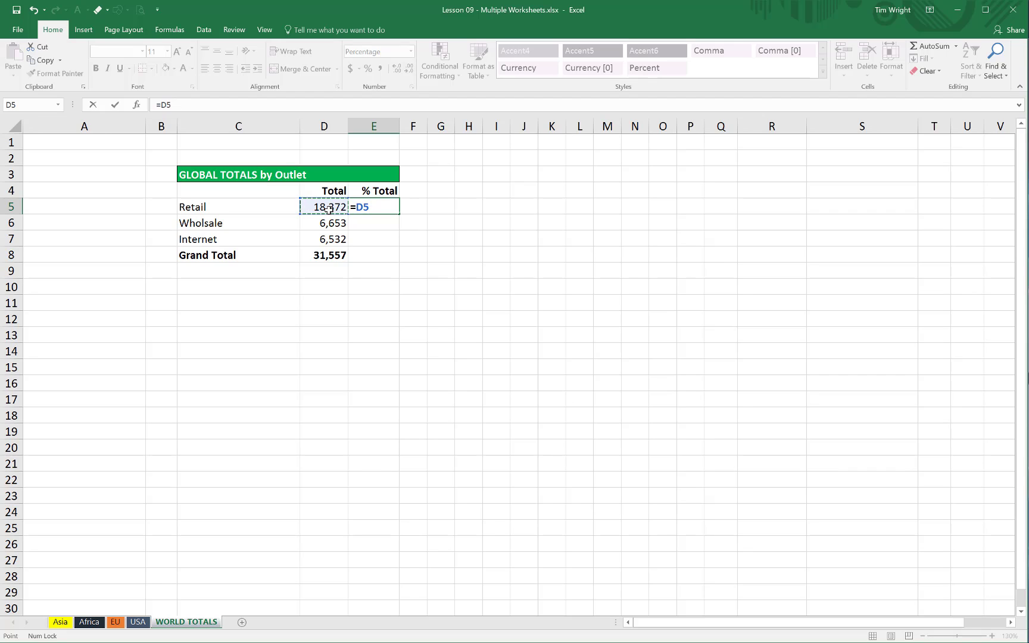
text(/)
click(331, 257)
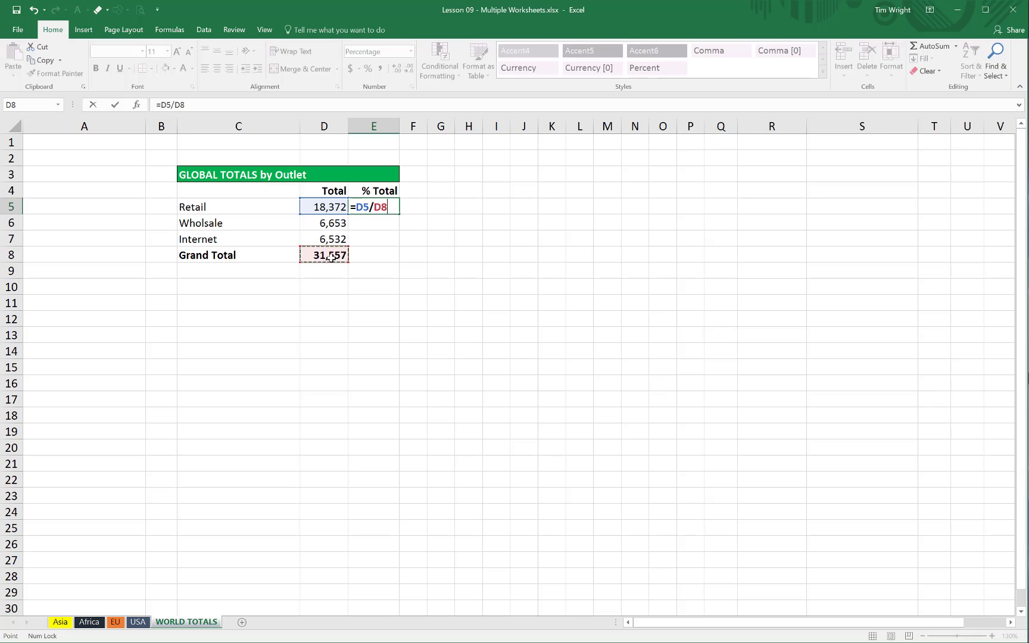
key(Return)
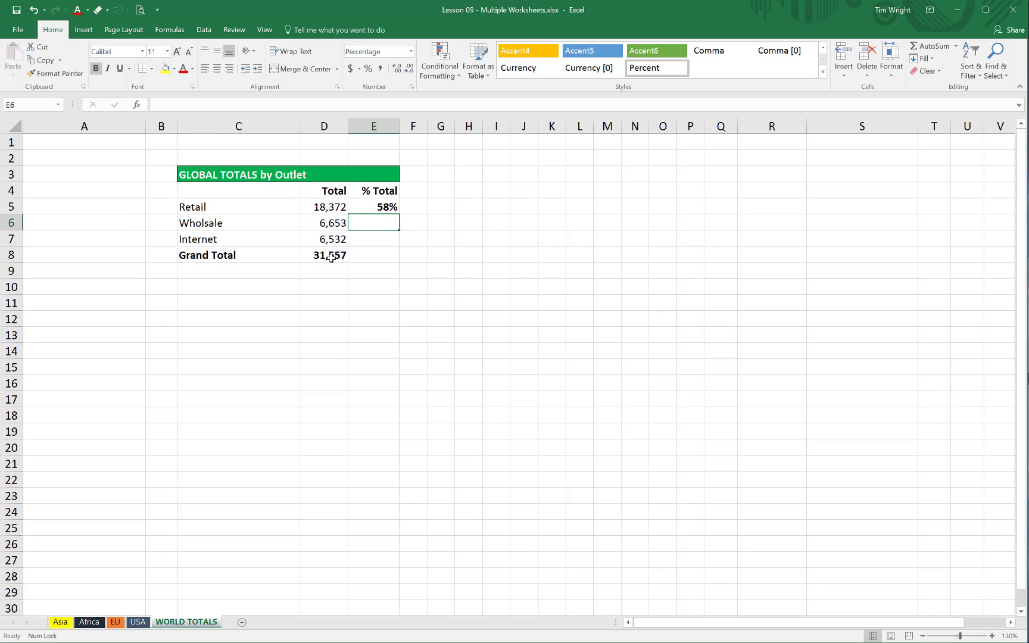
- Make the Grand Total reference absolute in the E5 formula so it reads =D5/$D$8
click(390, 205)
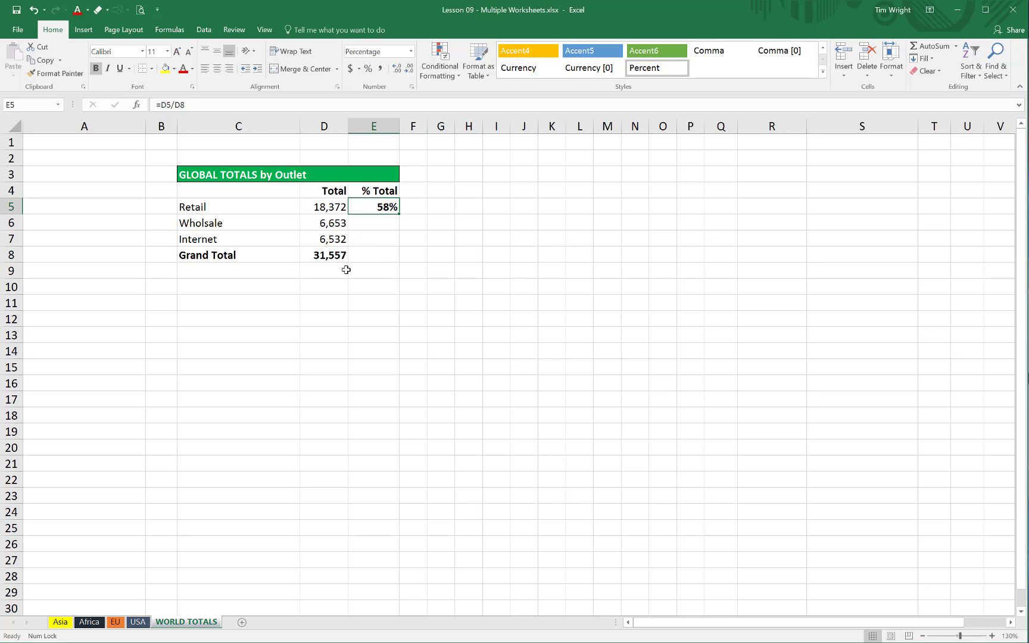
double_click(379, 207)
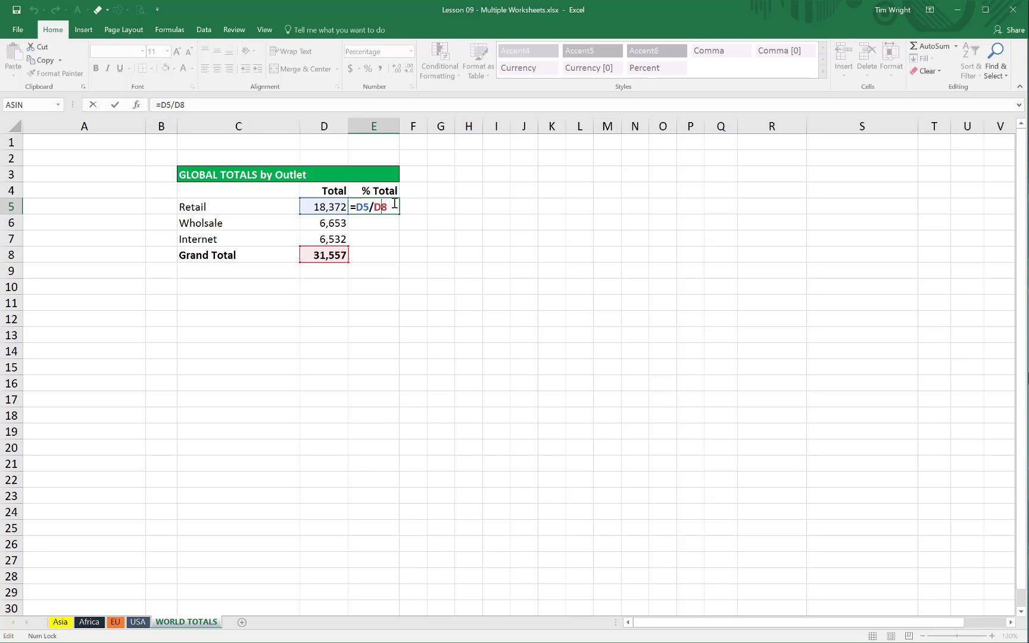
key(F4)
key(Return)
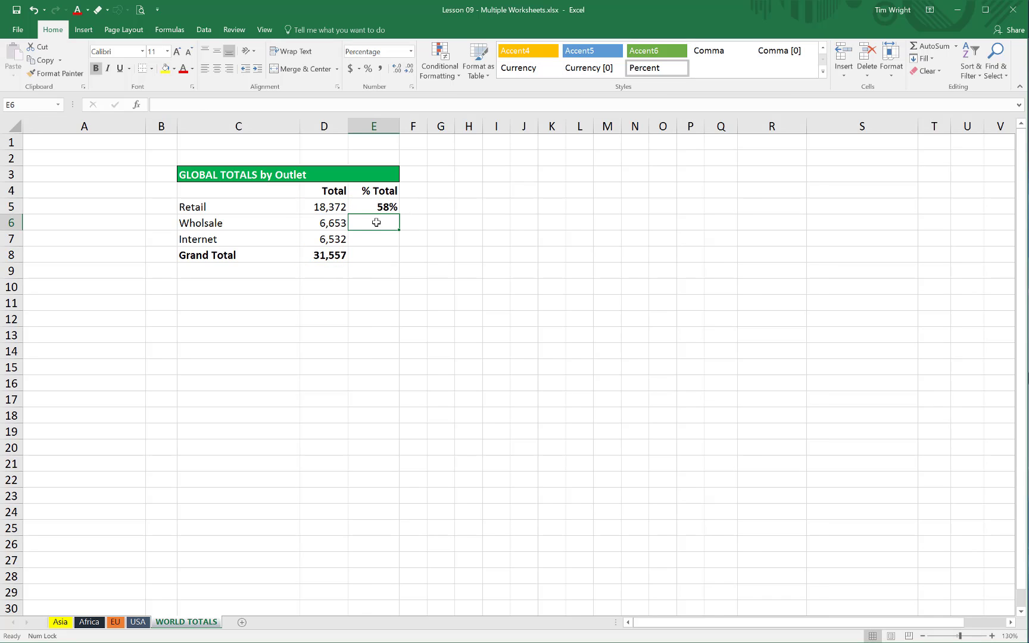
- Fill the Retail % Total formula from E5 down through E7 for Wholsale and Internet
click(388, 209)
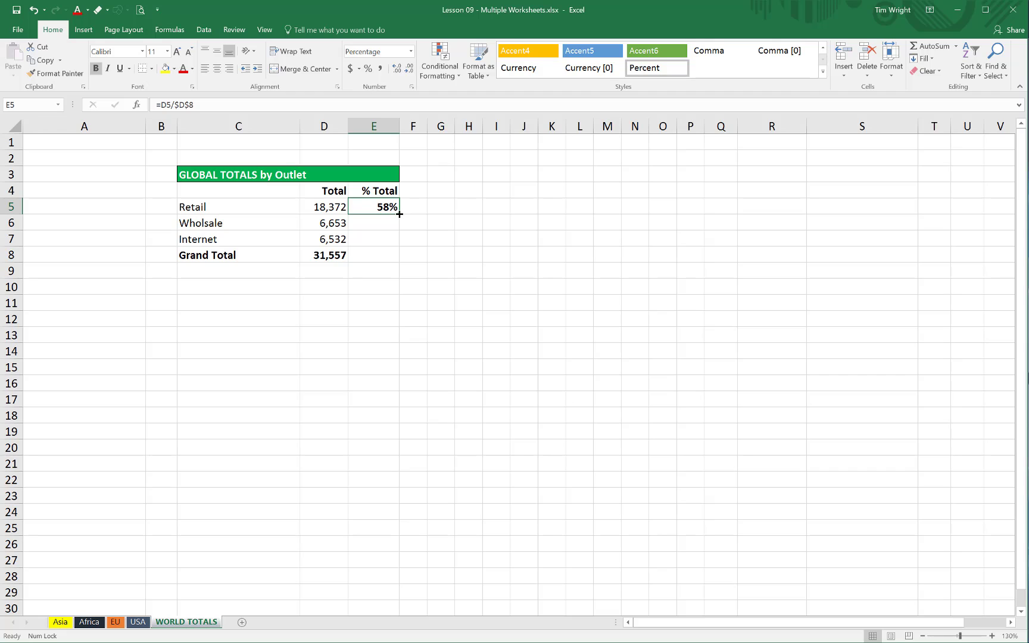
drag(395, 210, 396, 241)
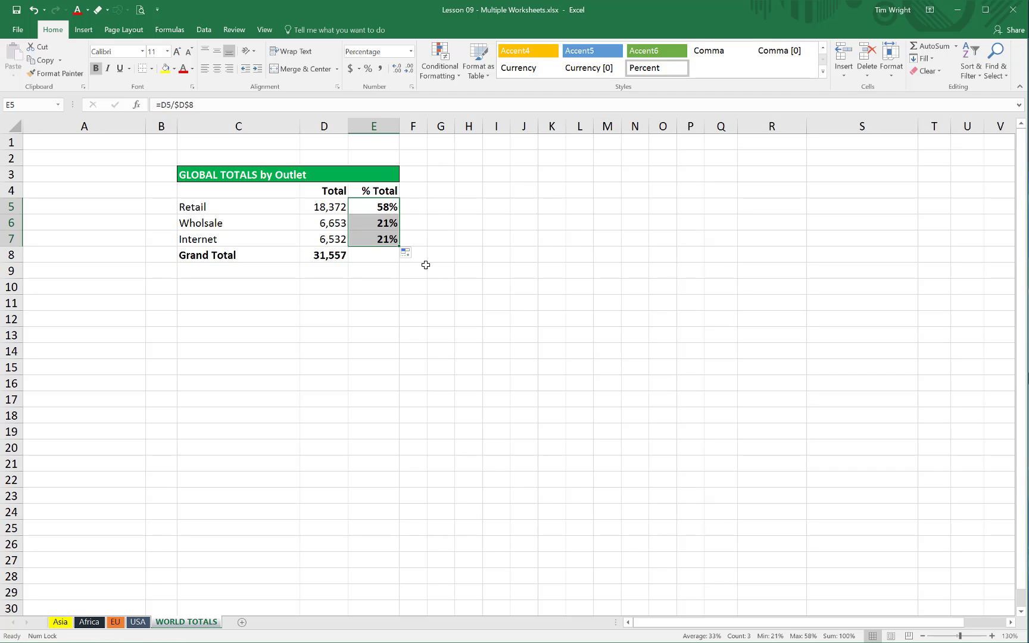
click(425, 229)
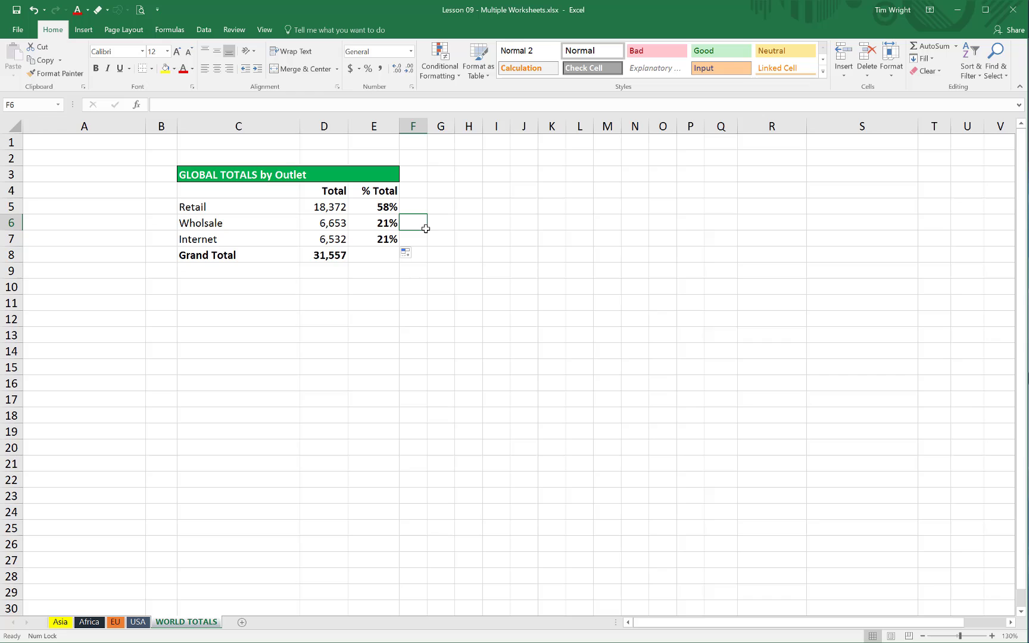
- Examine the sheet-spanning SUM formula behind the Retail Total in D5
click(330, 209)
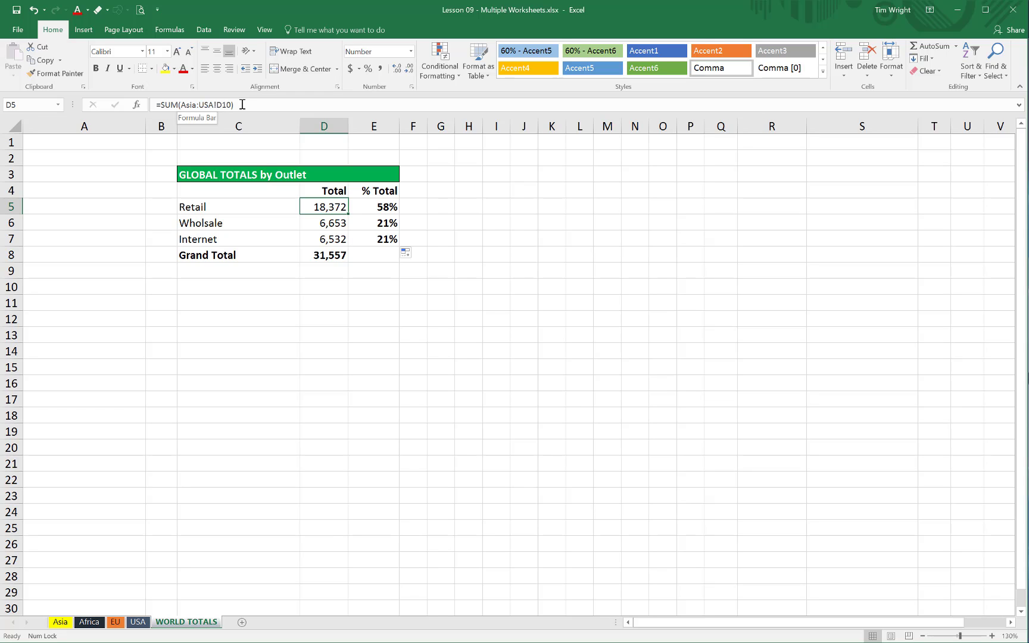
click(367, 258)
key(ctrl+b)
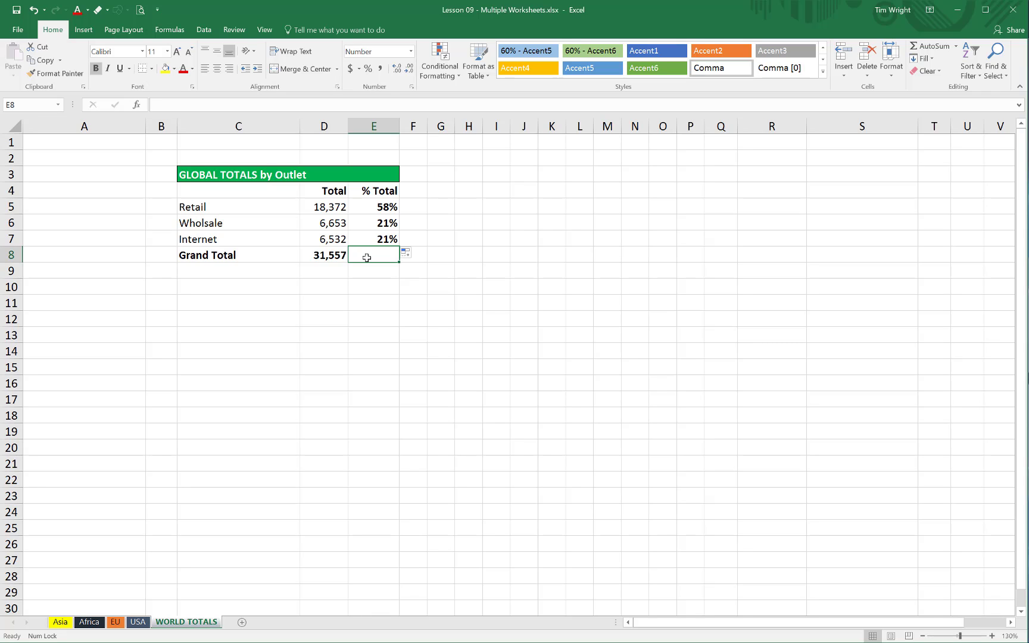
- Trace the precedents of the Internet, Wholsale and Retail totals in D7, D6 and D5, and clear the tracer arrows
click(333, 239)
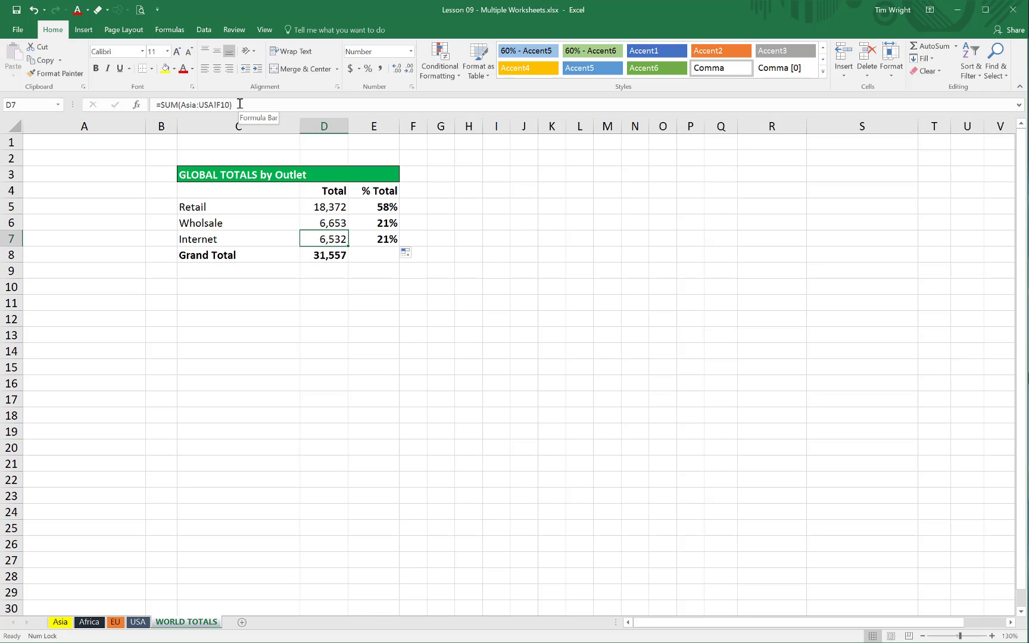
click(170, 31)
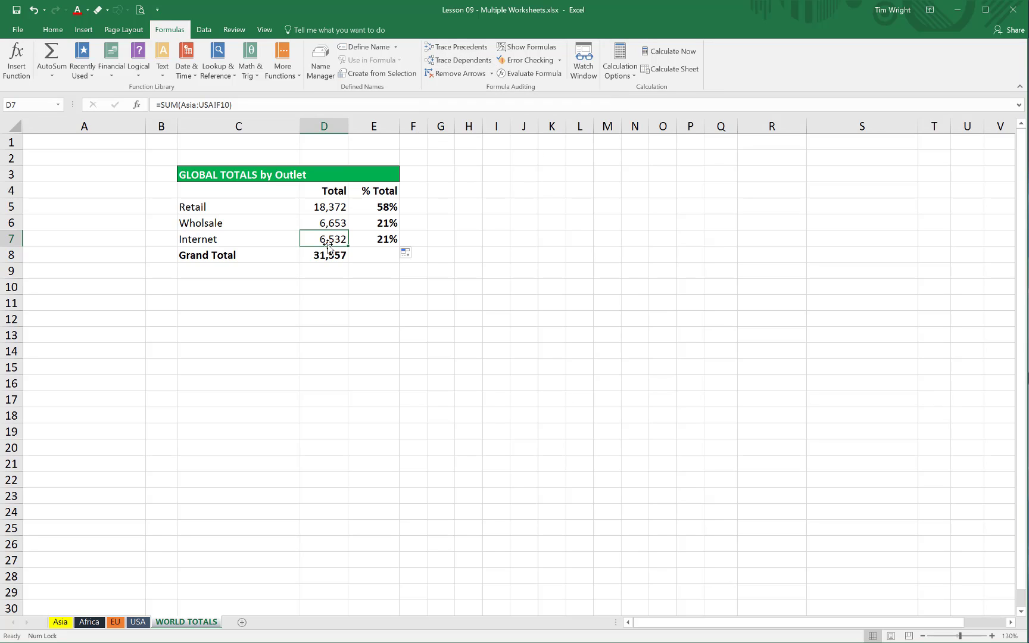
click(465, 50)
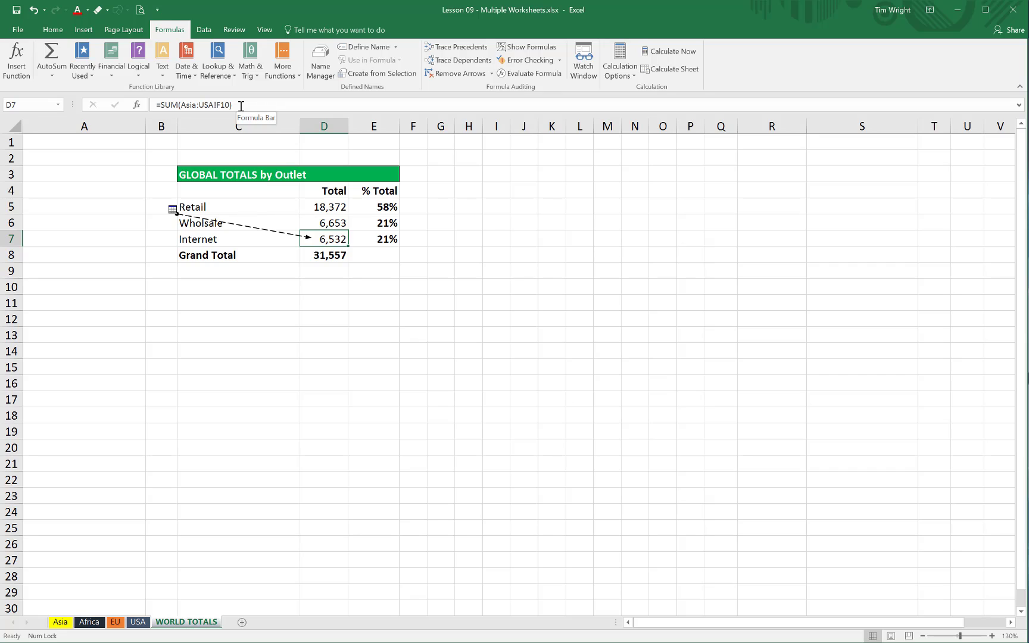
click(334, 223)
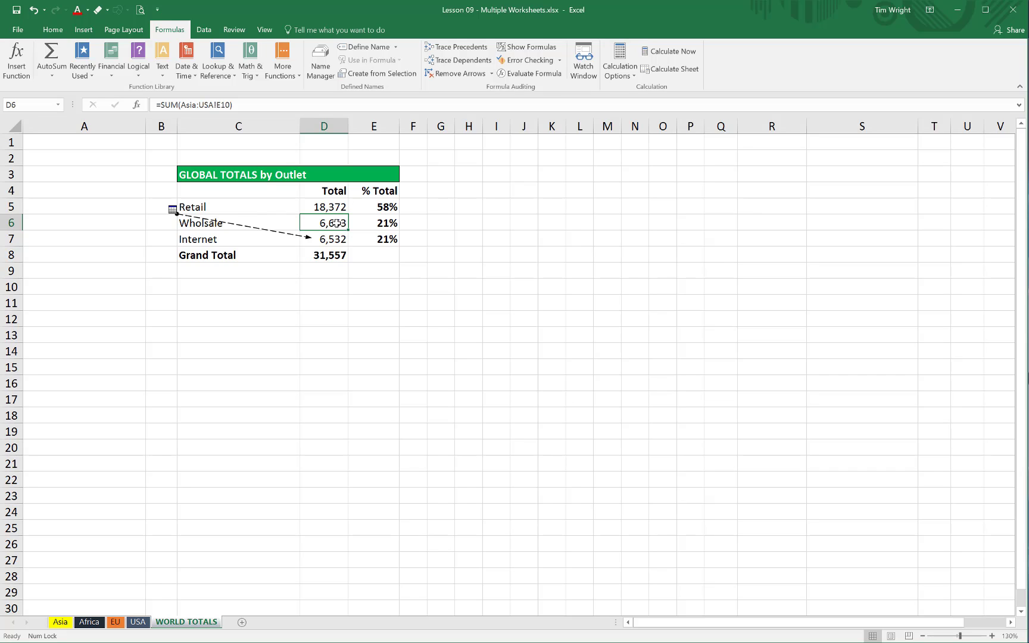
click(466, 57)
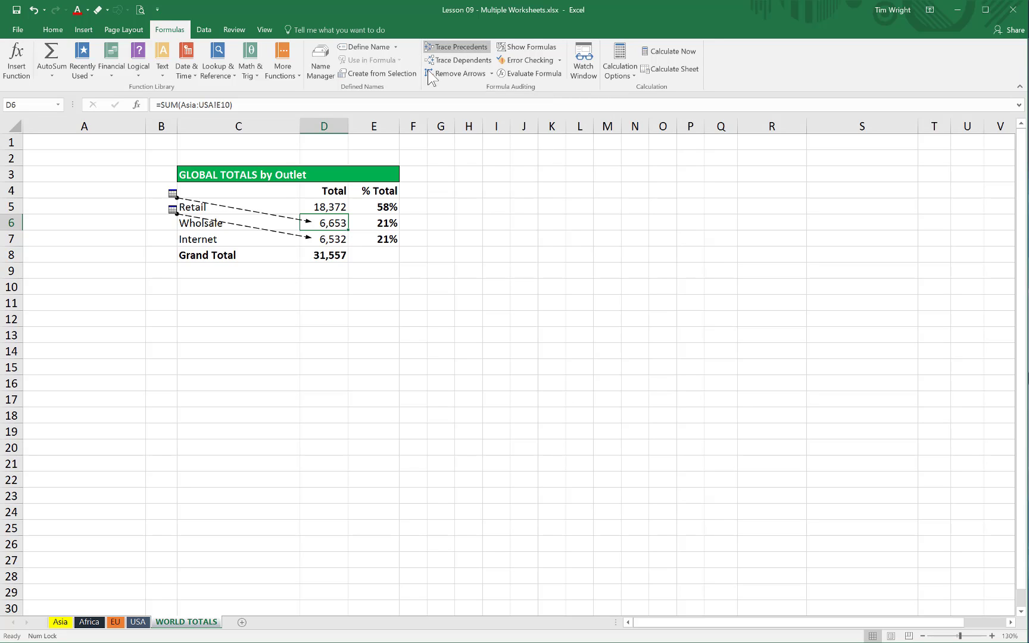
click(325, 206)
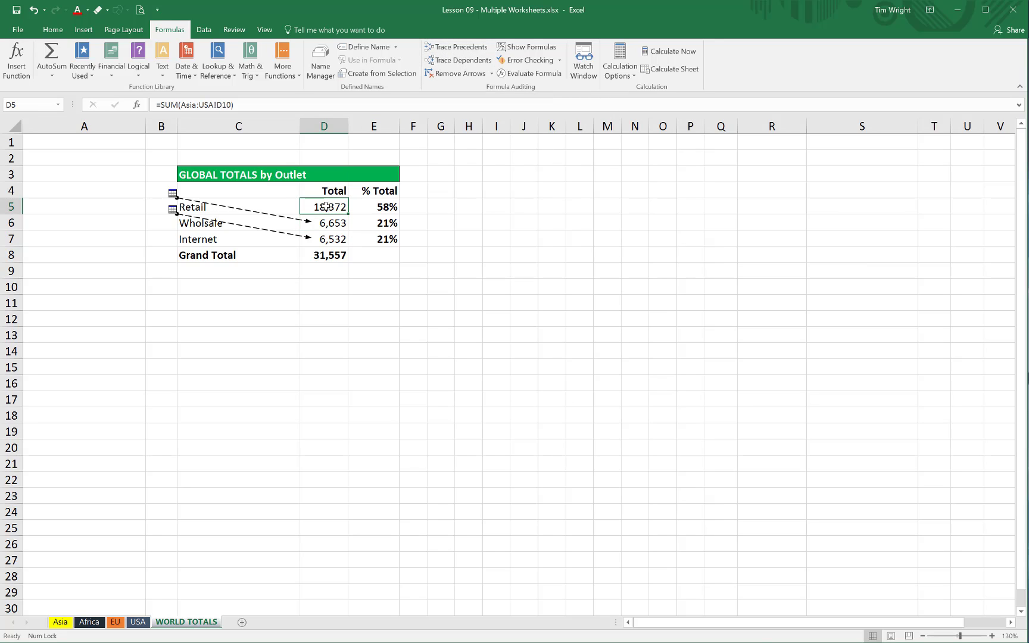
drag(325, 206, 328, 239)
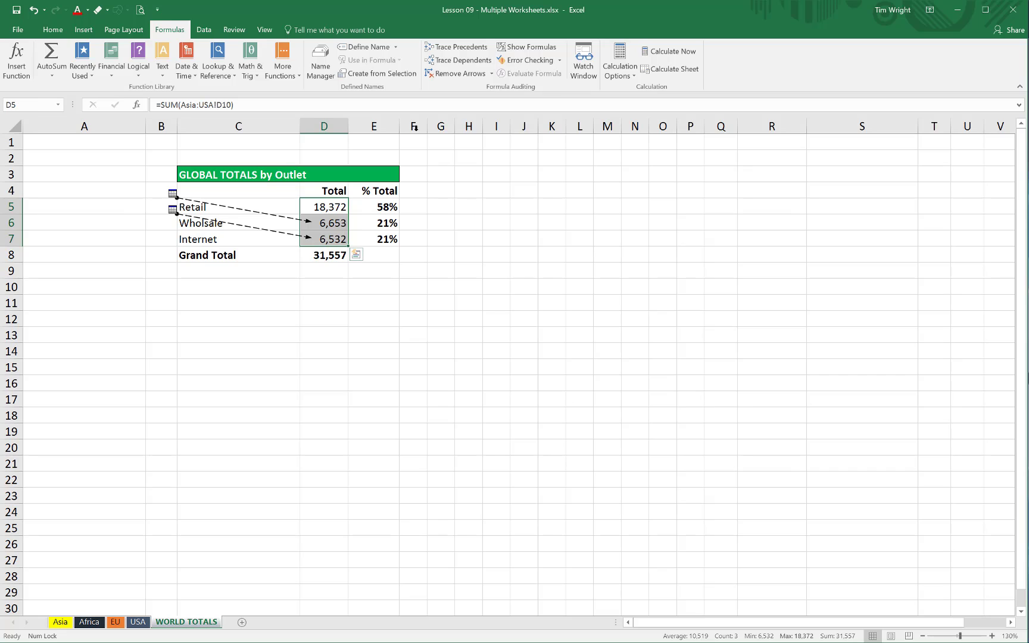
click(464, 45)
click(327, 232)
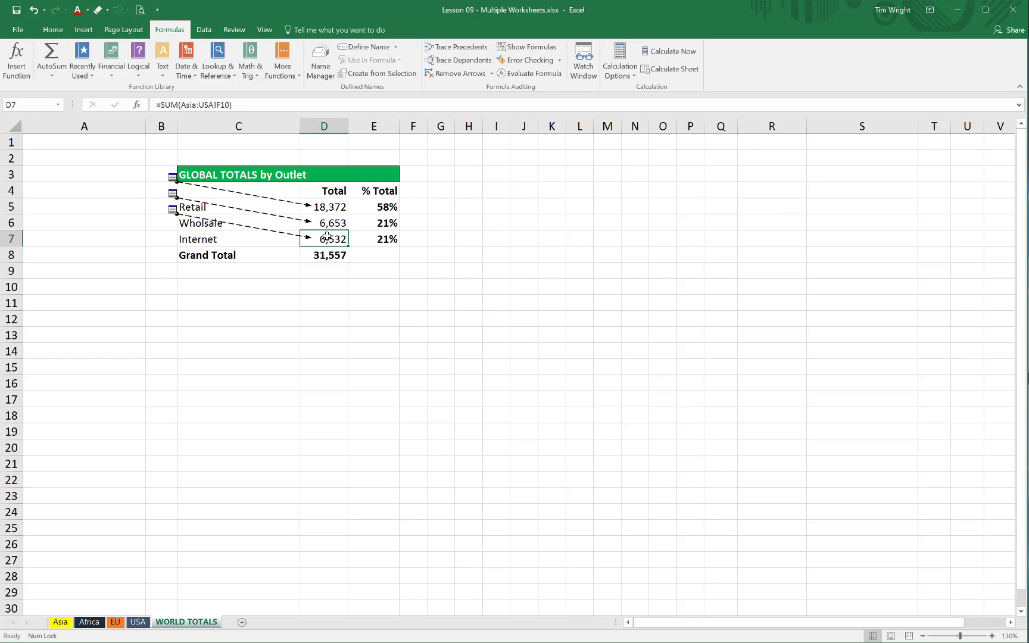
drag(330, 206, 329, 238)
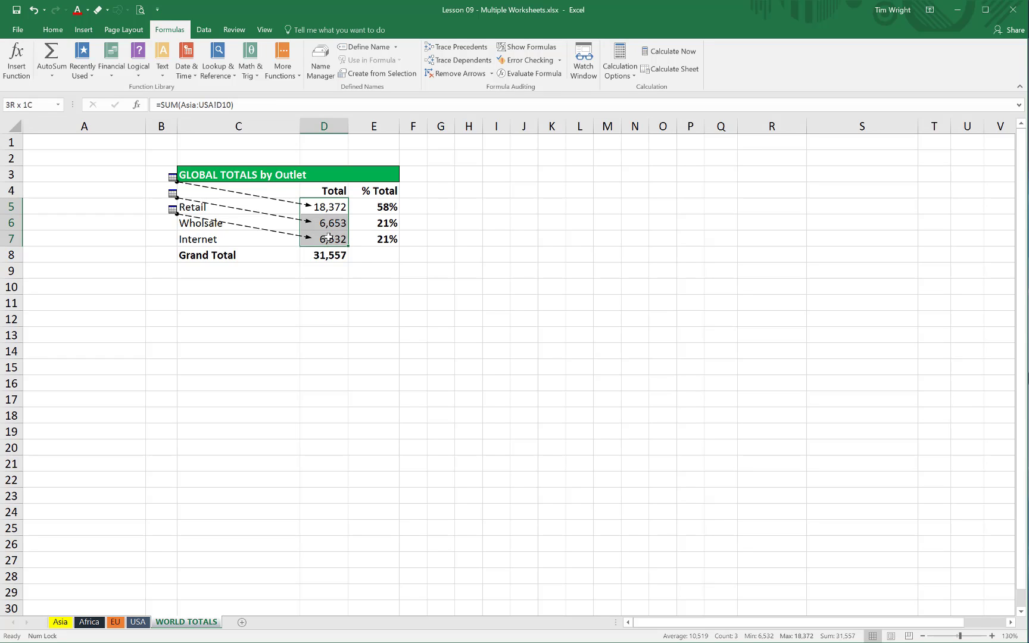
click(462, 74)
- Repeat the precedent trace cell by cell for D5, D6 and D7, and remove the arrows again
drag(332, 207, 334, 240)
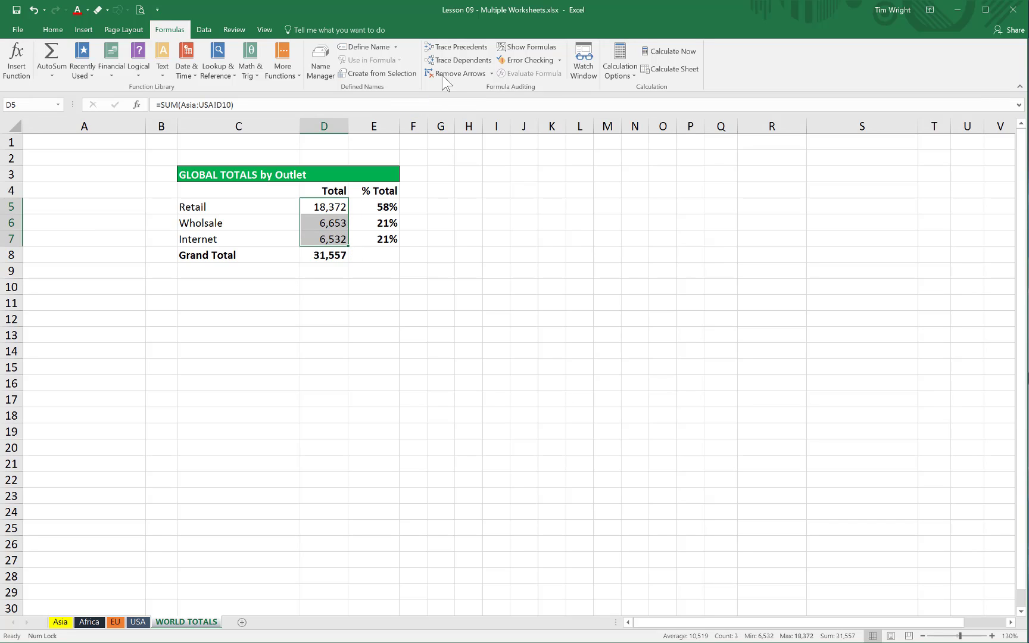
click(465, 53)
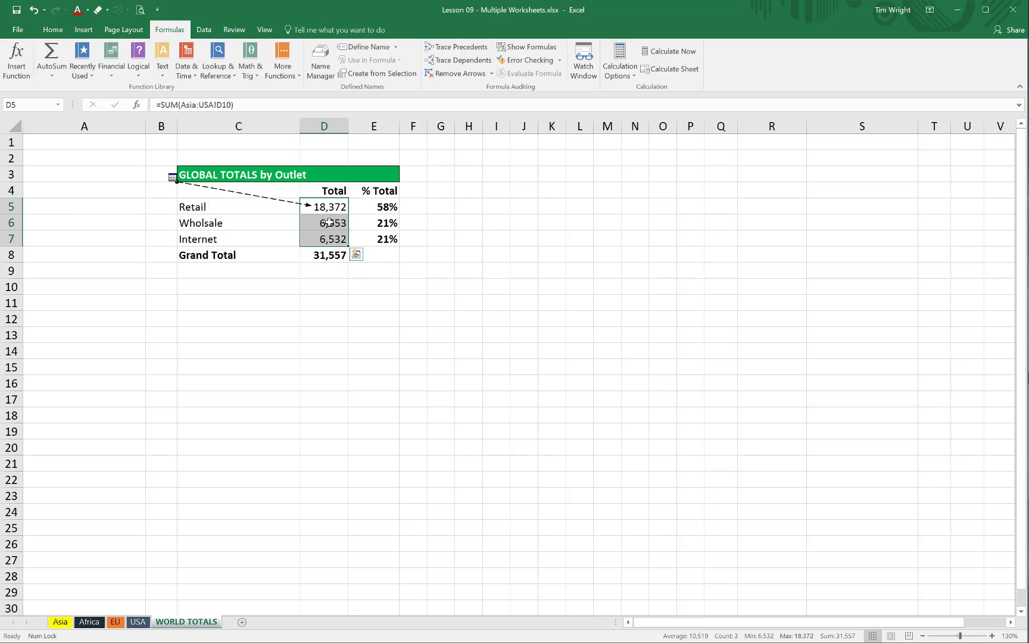
click(332, 222)
click(455, 46)
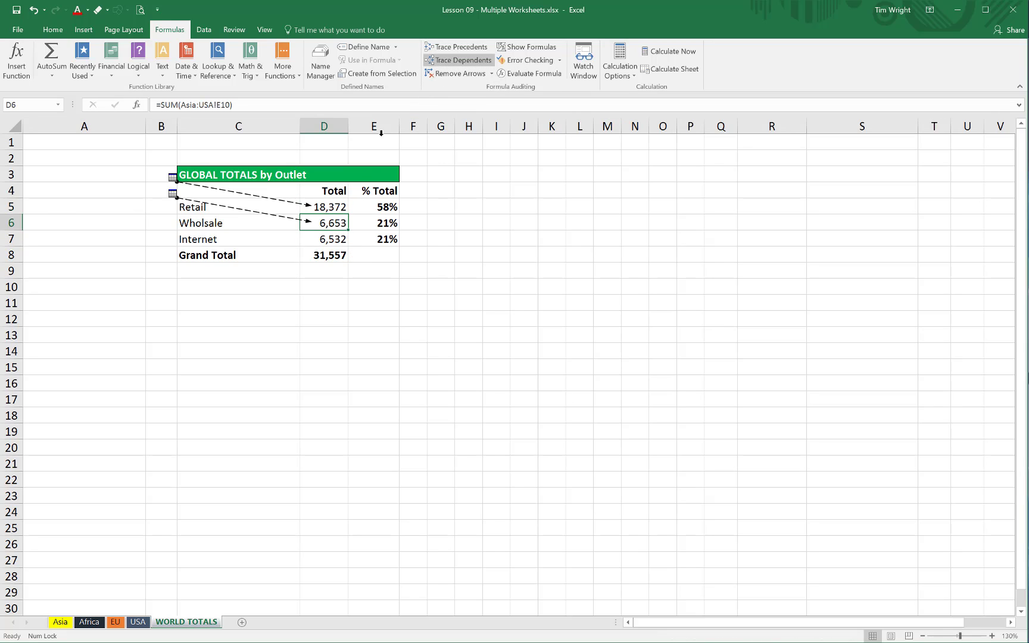
click(324, 243)
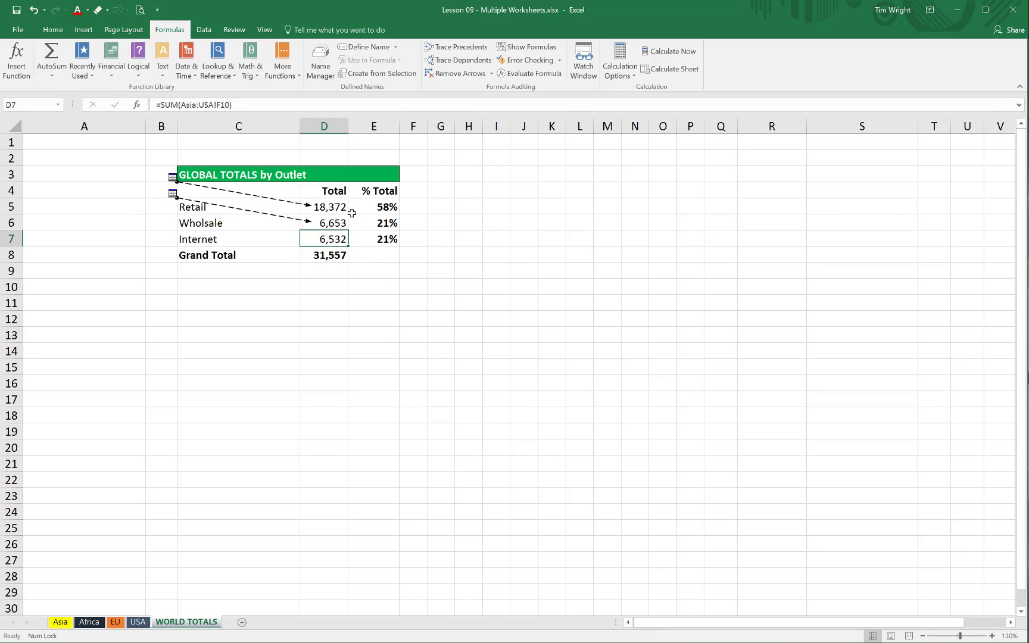
click(459, 46)
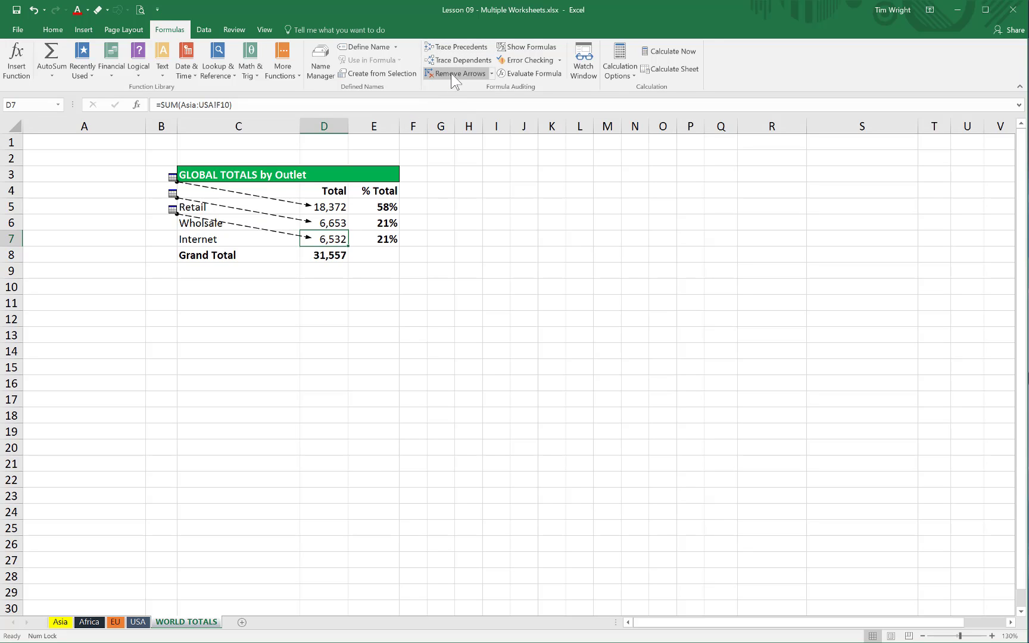
click(459, 74)
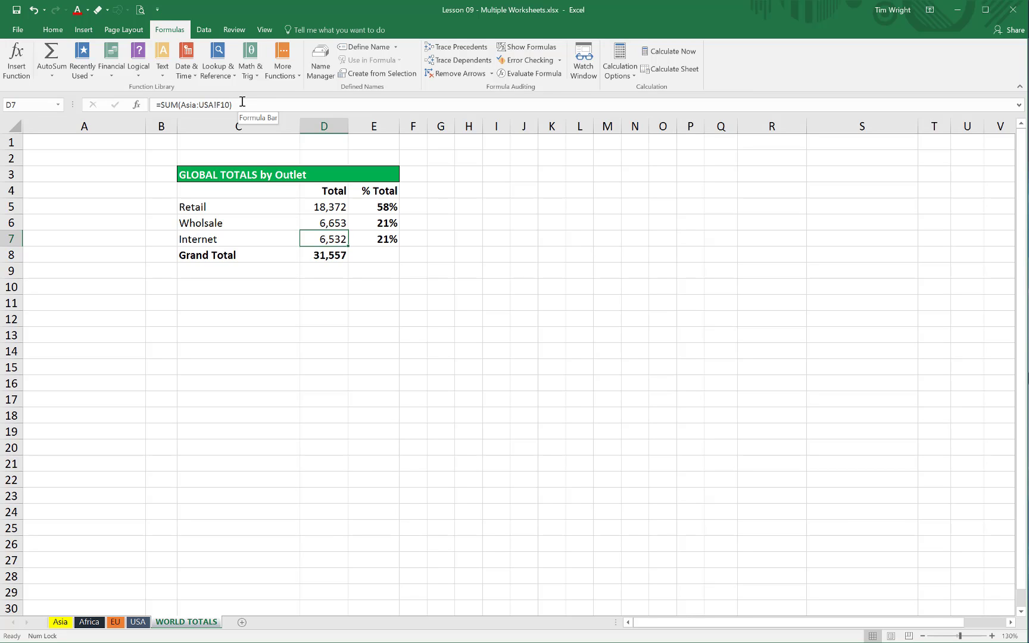
- Find all cells whose formulas contain "!", go to the D7 match, and close the search
click(52, 30)
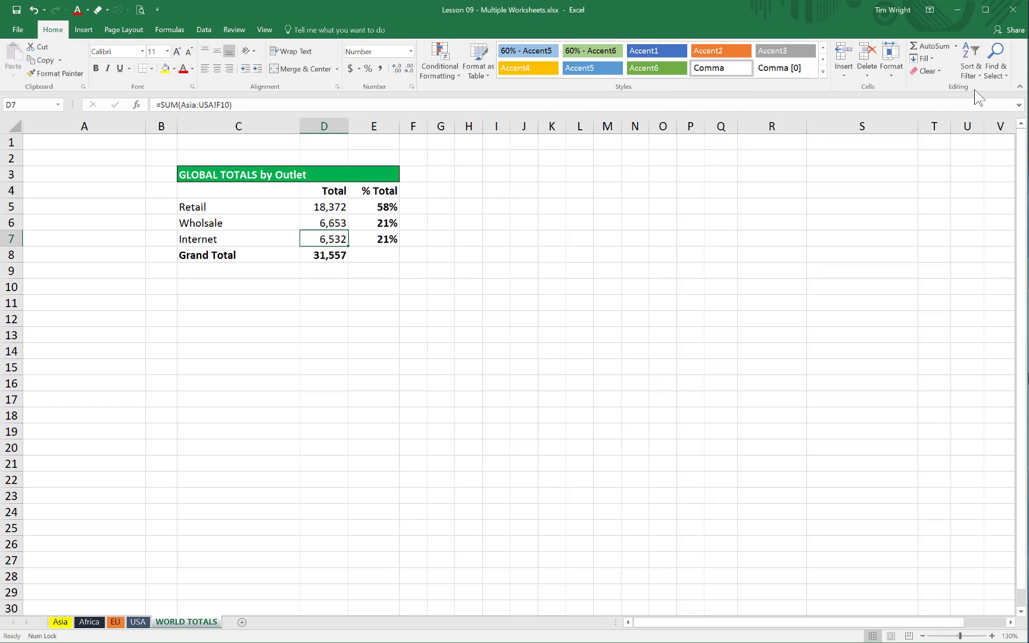
click(993, 73)
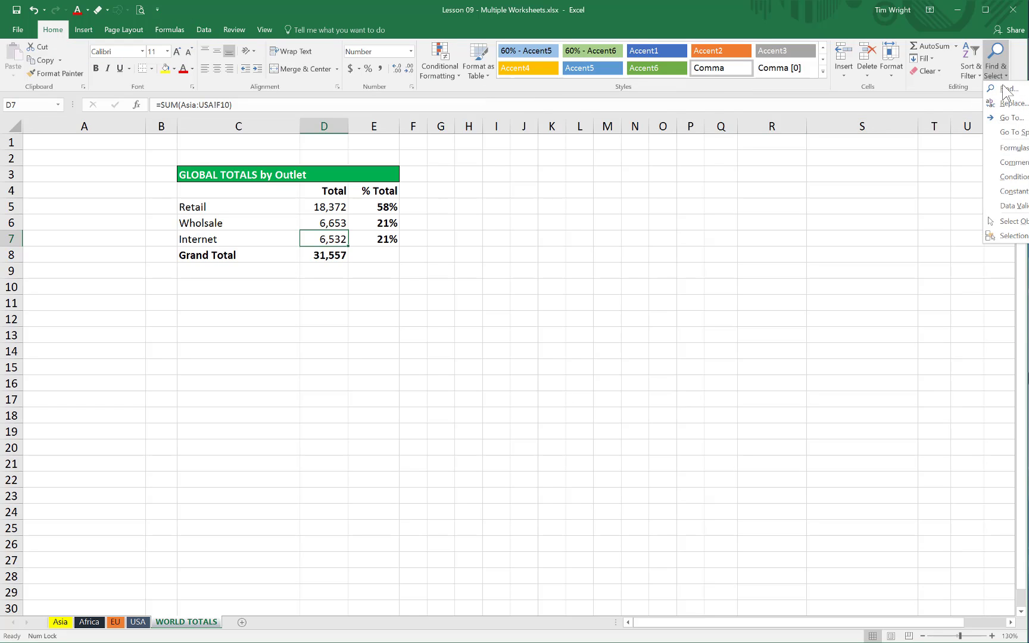
click(1008, 91)
drag(601, 187, 519, 296)
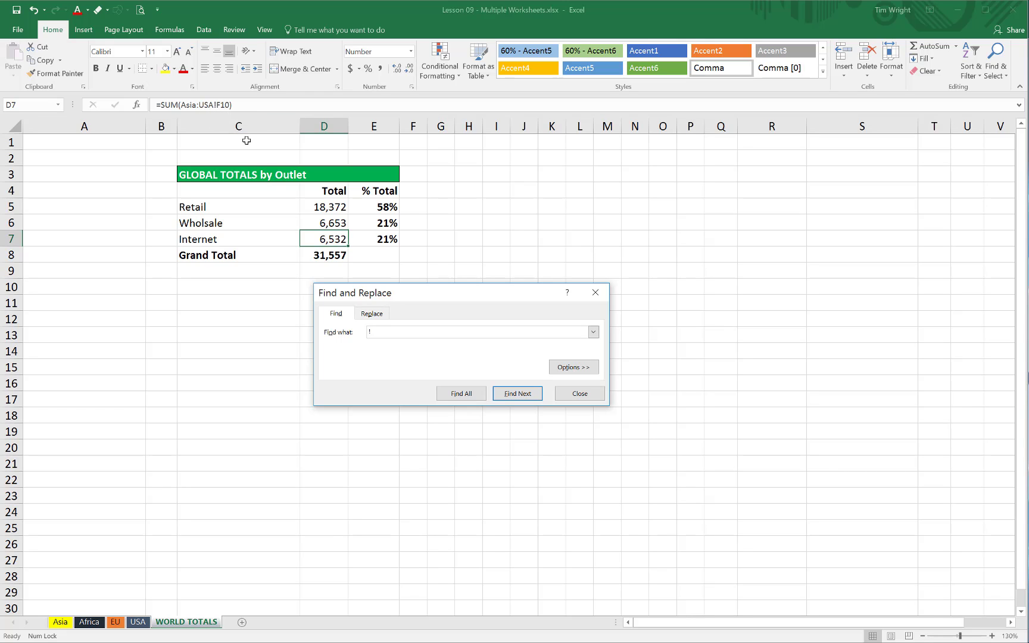
click(457, 394)
drag(463, 294, 583, 177)
drag(574, 329, 572, 410)
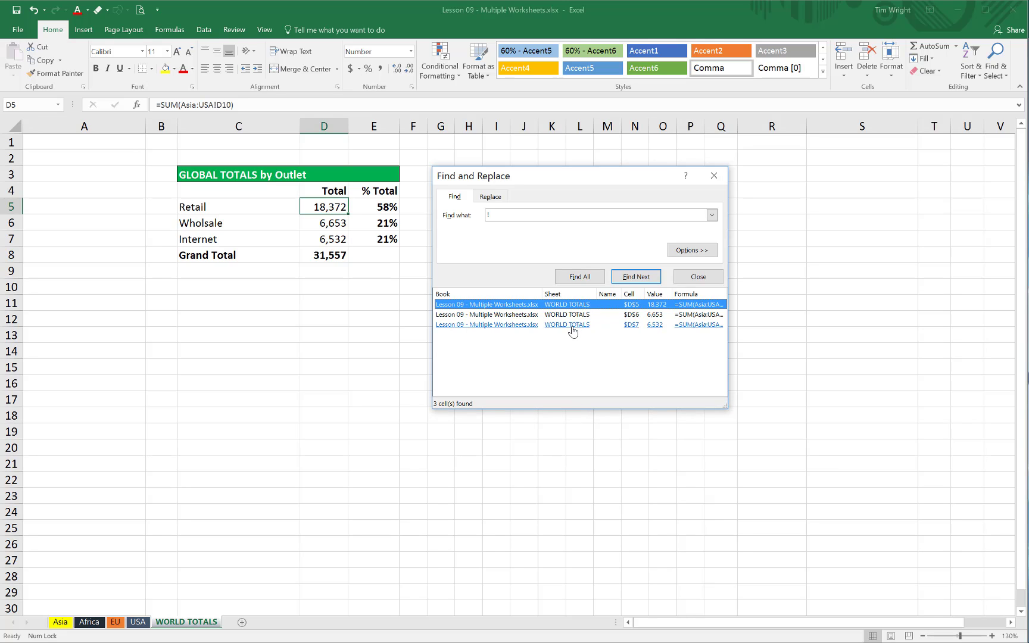
click(515, 329)
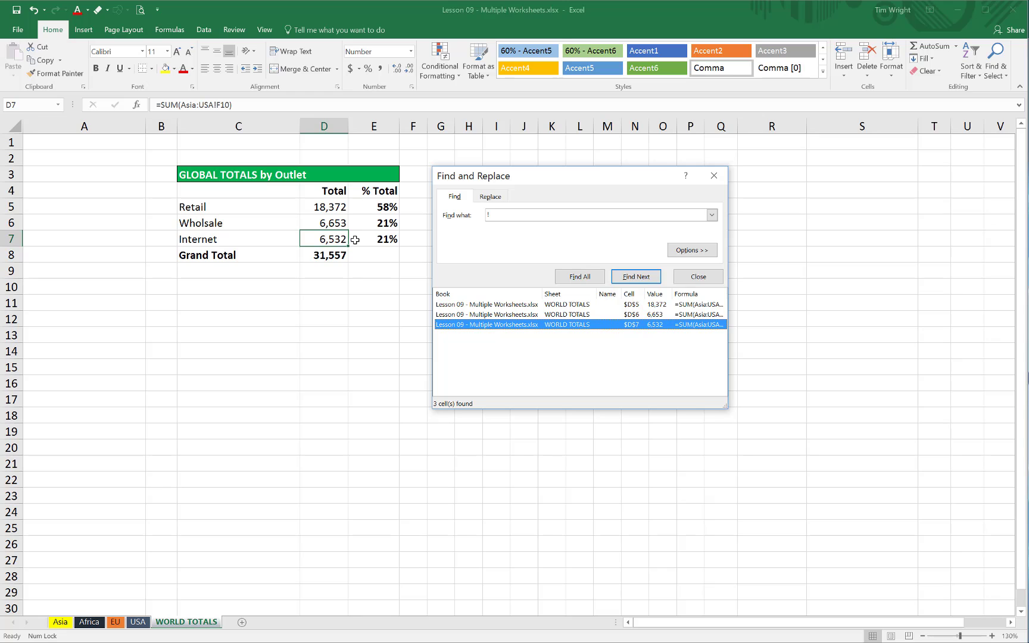
click(714, 176)
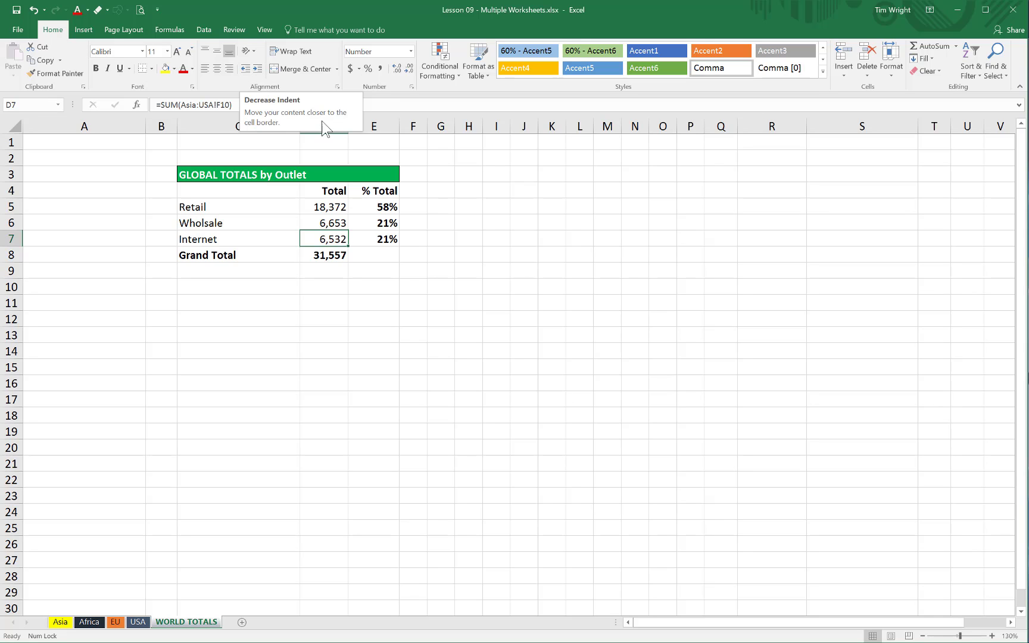
- Switch to the workbook Lesson 09 - Global Sales.xlsx and add the Switch Windows command to the Quick Access Toolbar
click(262, 29)
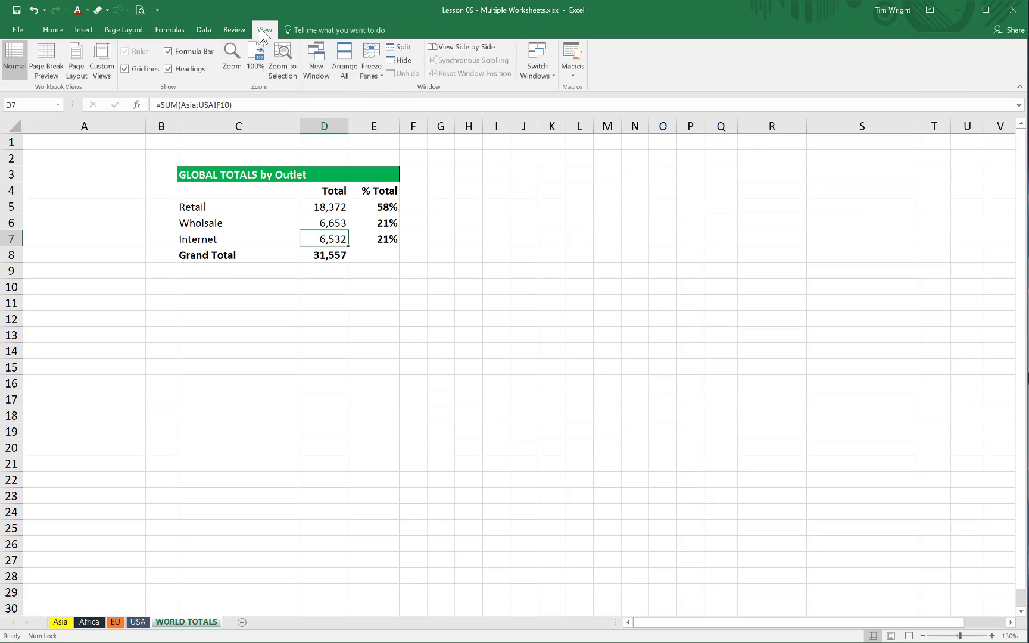
click(535, 74)
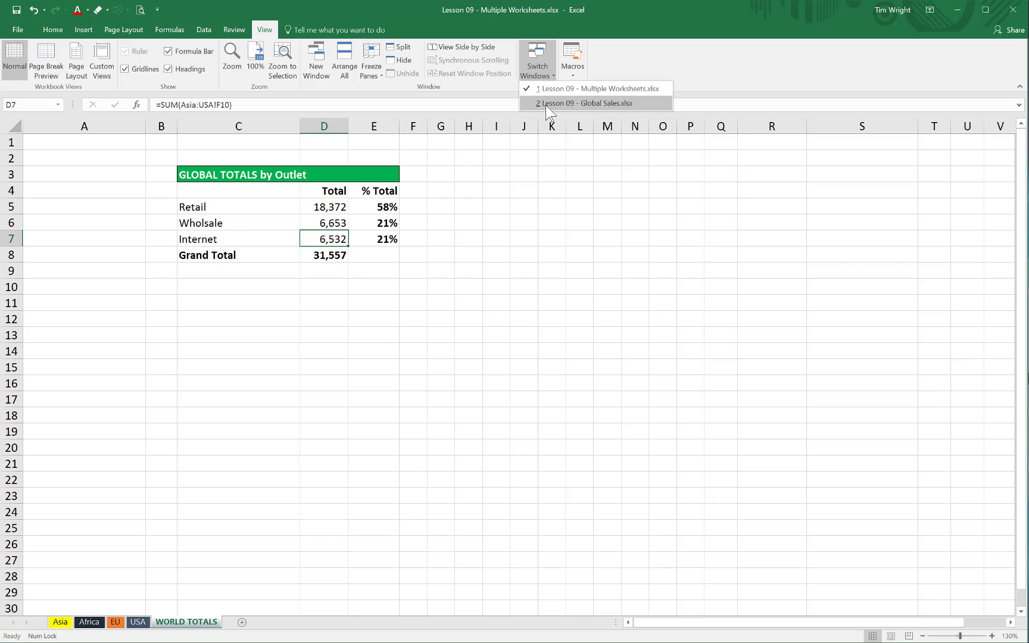
click(600, 103)
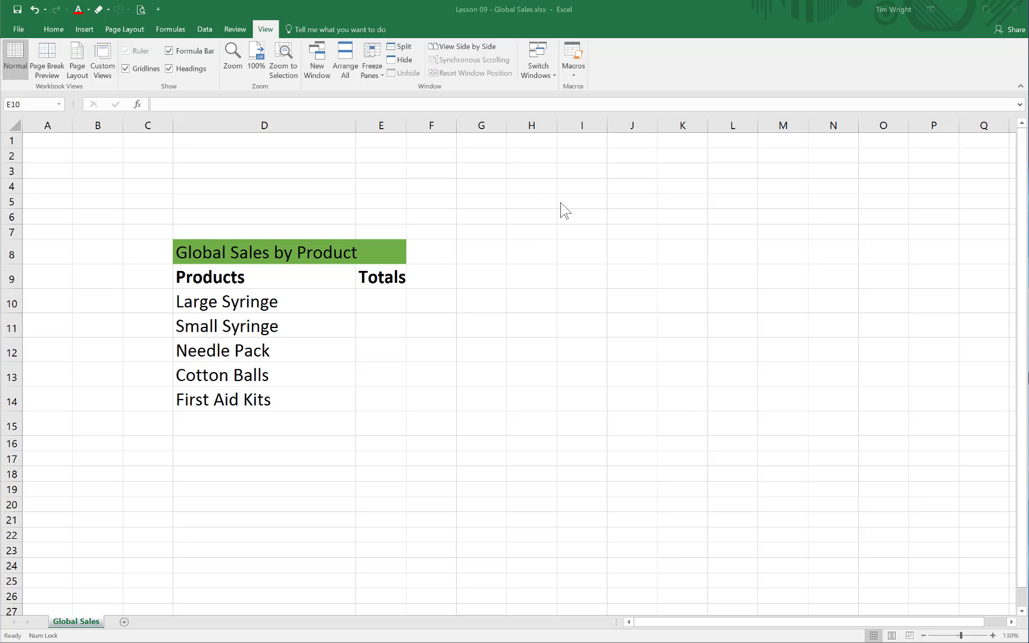
right_click(539, 56)
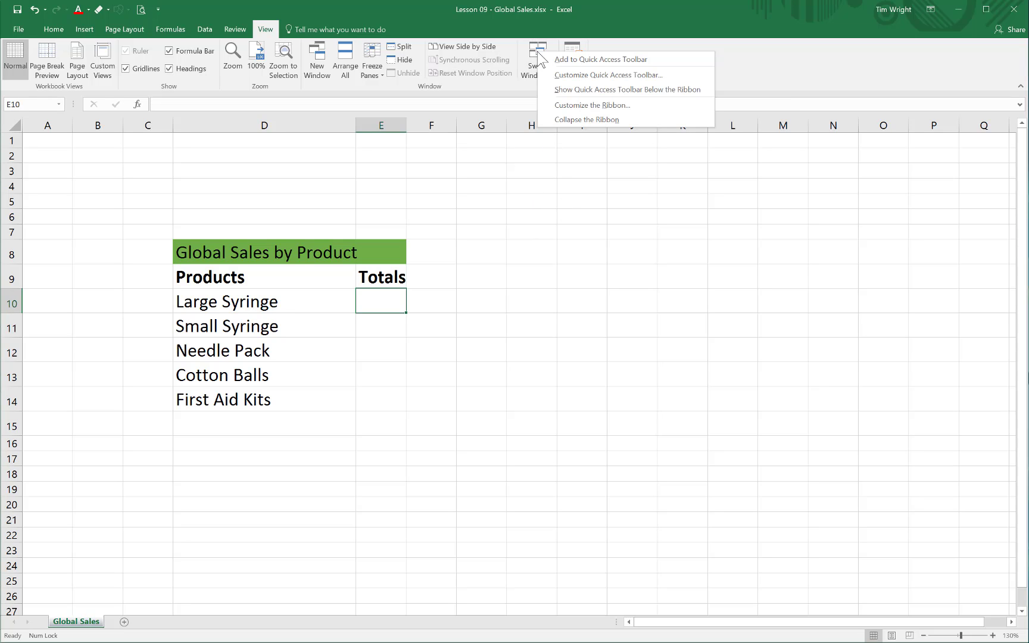
click(576, 59)
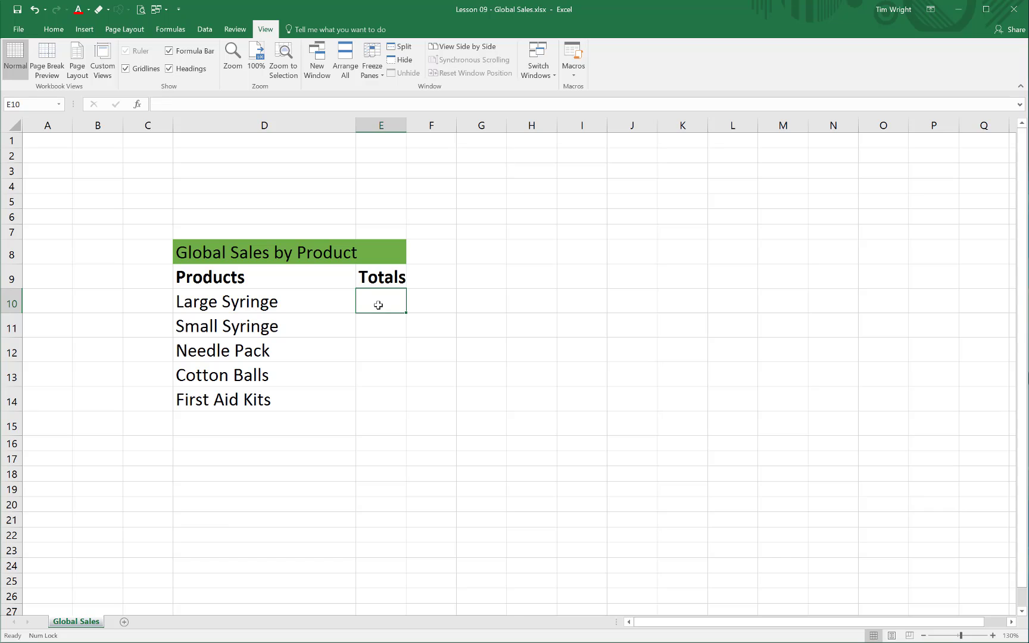
- In E10, enter a SUM of cell G5 across the sheets Asia through USA in Lesson 09 - Multiple Worksheets.xlsx
text(=s)
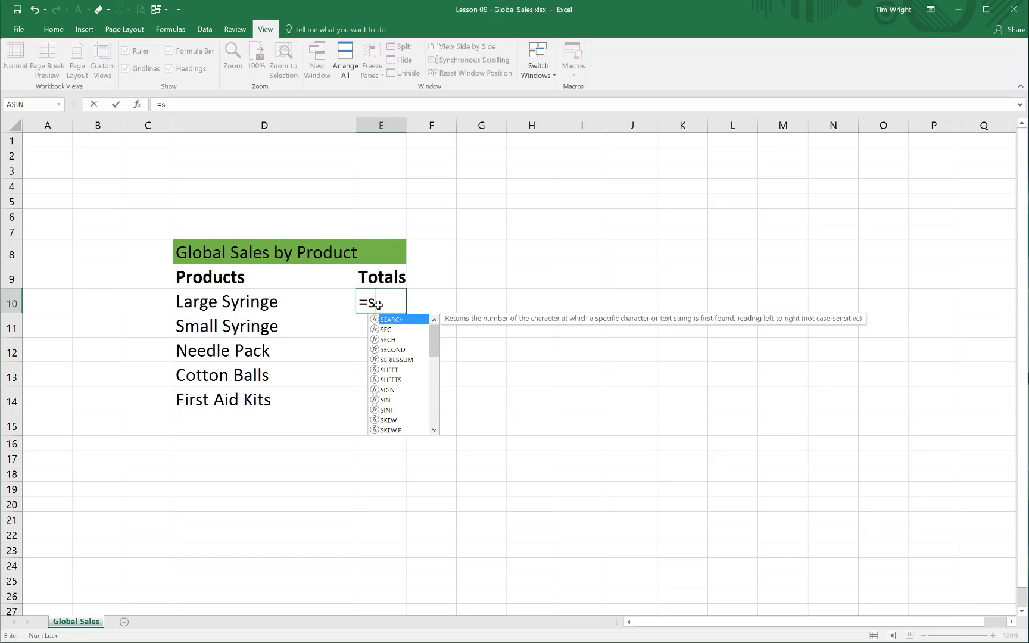
text(u)
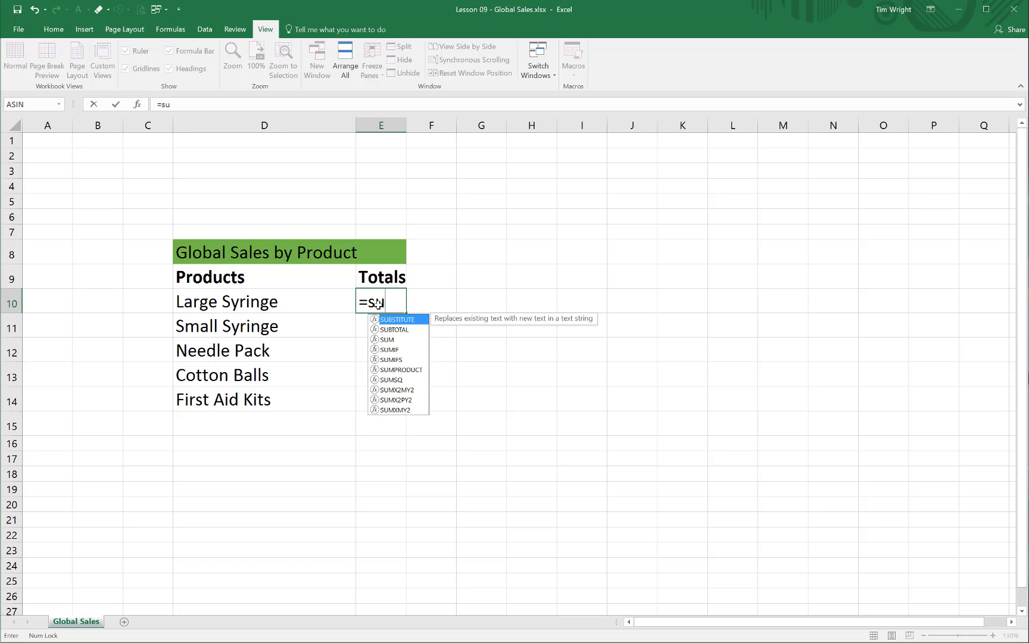
double_click(384, 340)
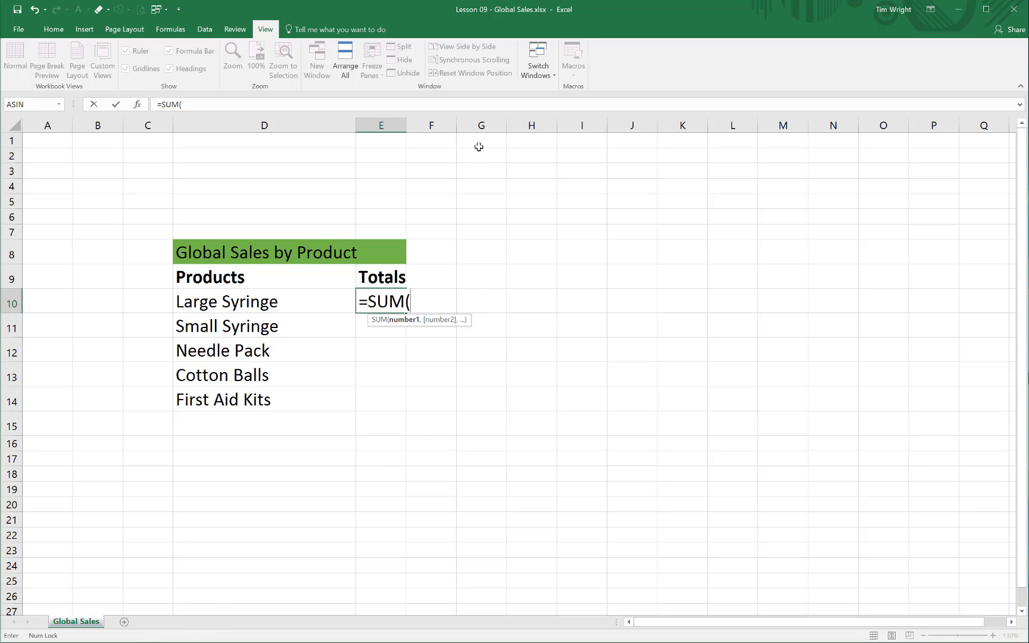
click(536, 54)
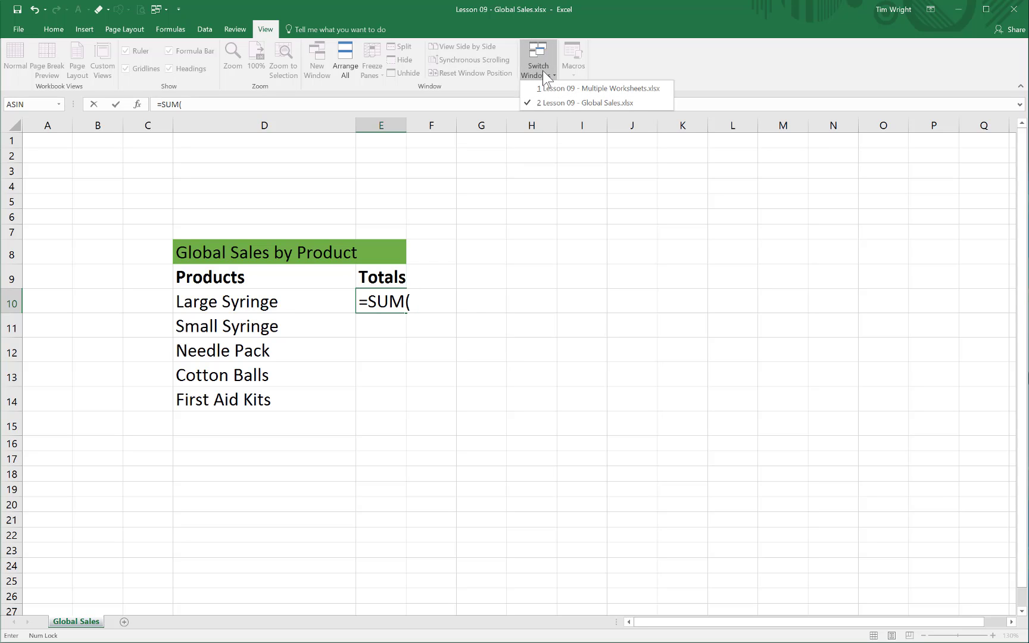
click(551, 89)
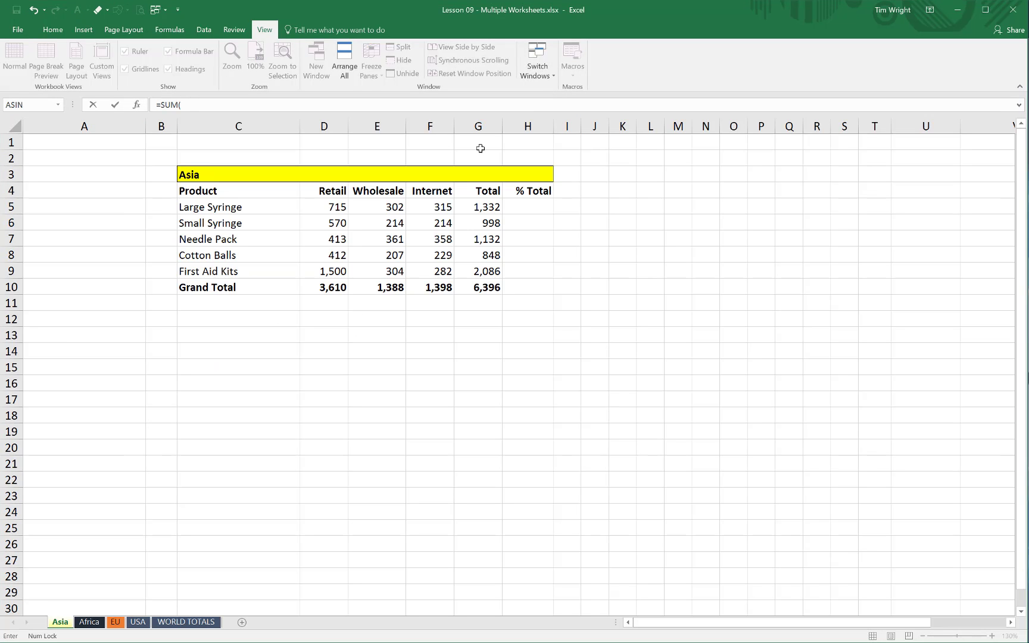
click(62, 624)
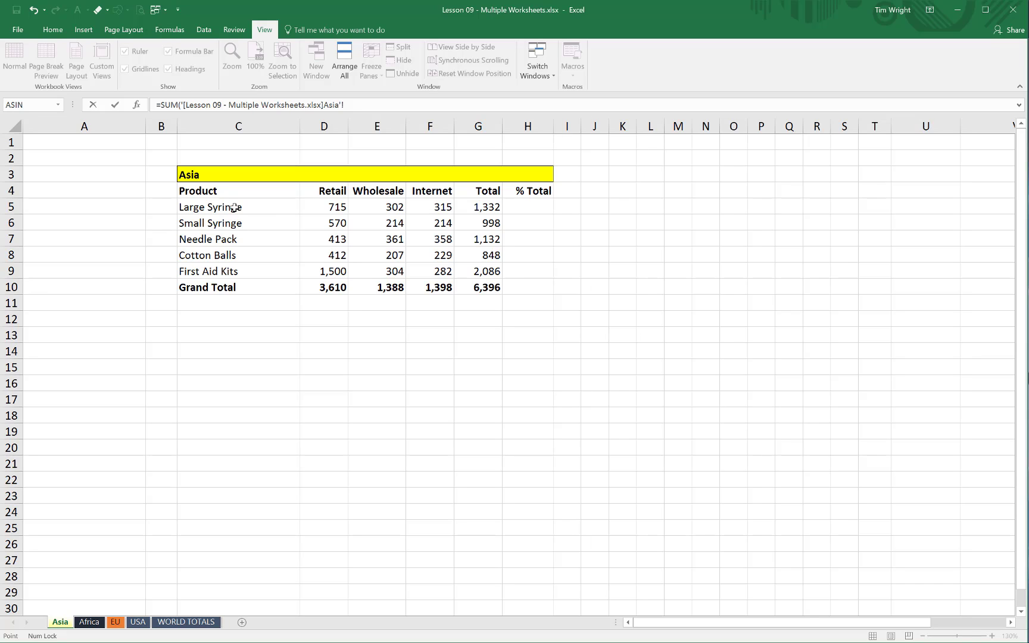
click(490, 208)
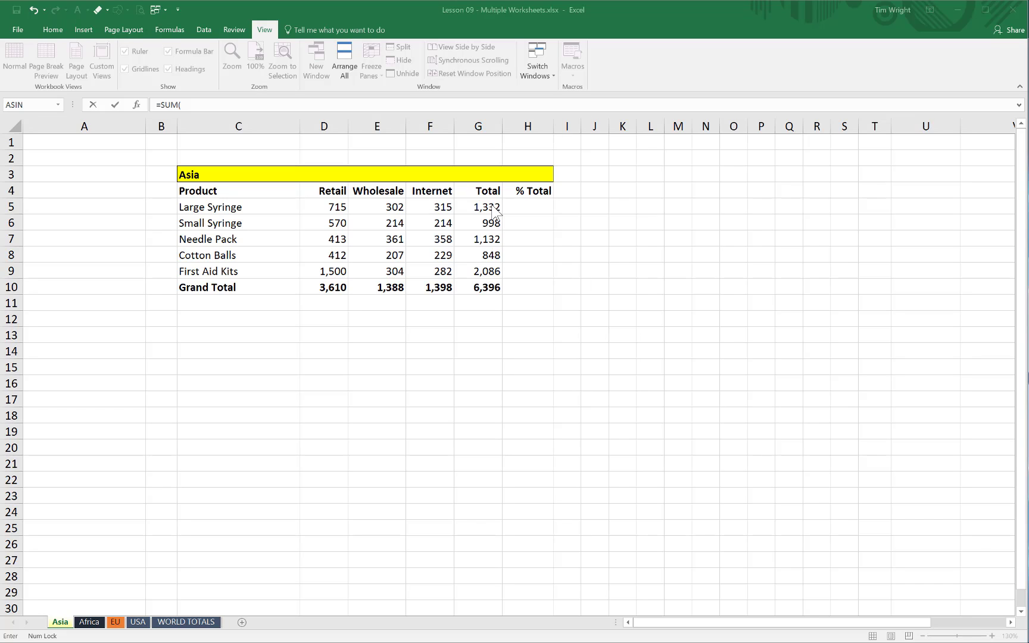
click(66, 622)
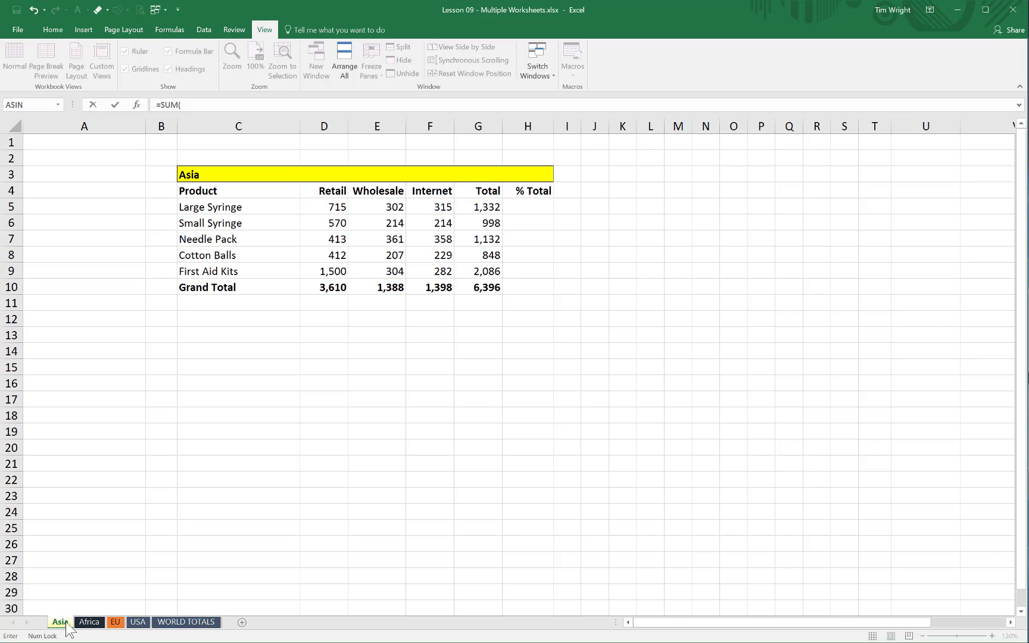
shift+click(139, 623)
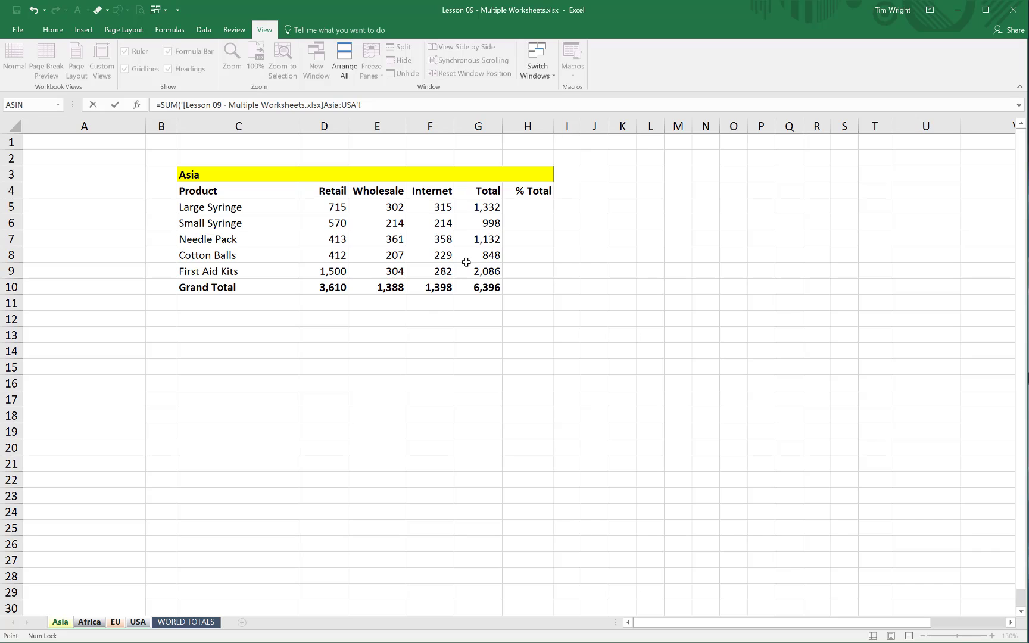
click(485, 207)
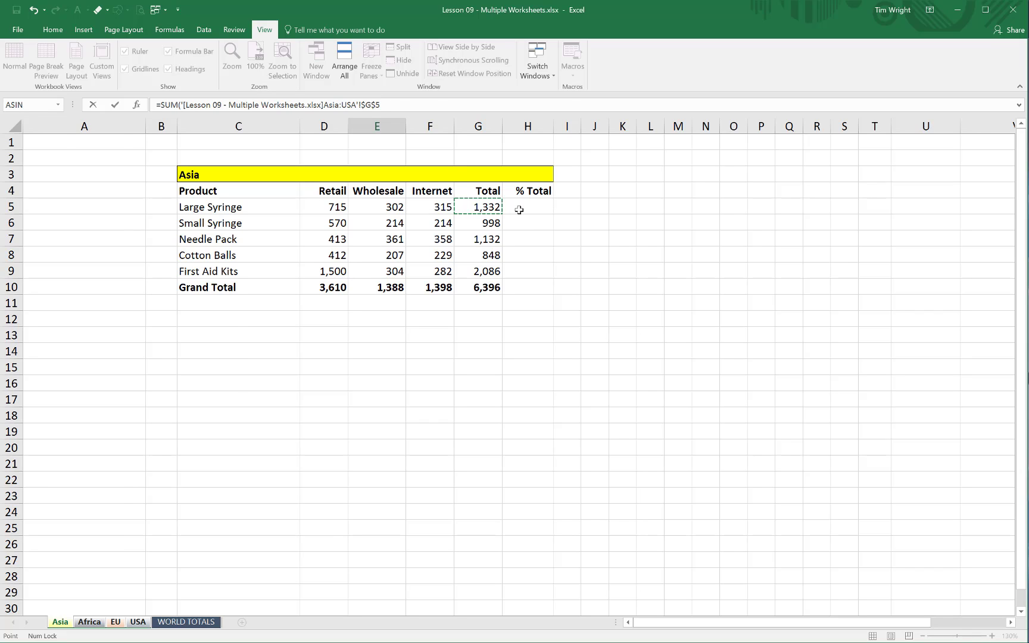
key(Return)
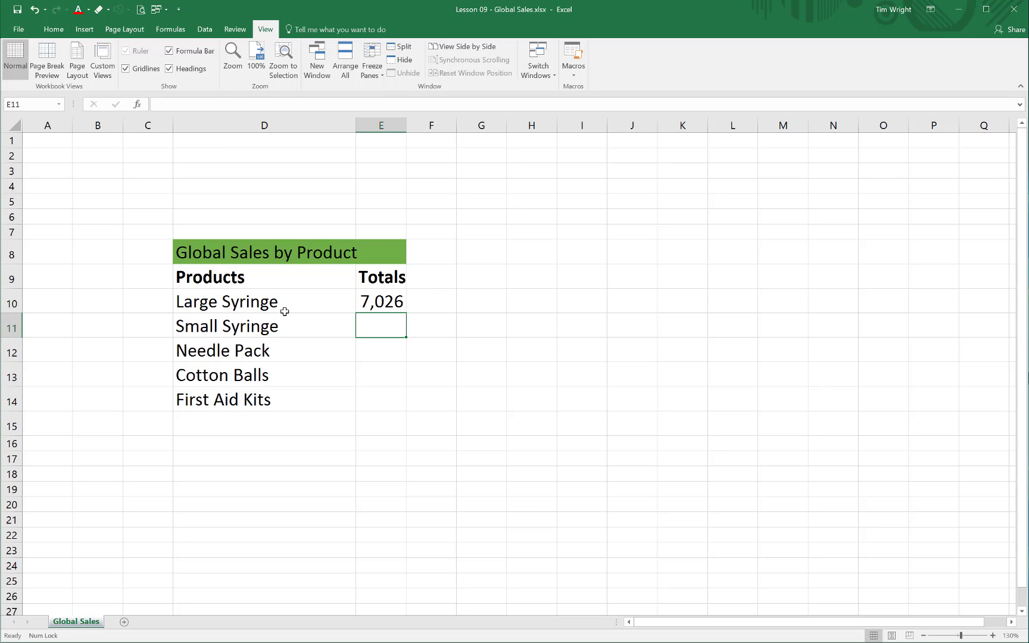
- Fill the Large Syringe total formula from E10 down to the First Aid Kits row, E14
click(388, 301)
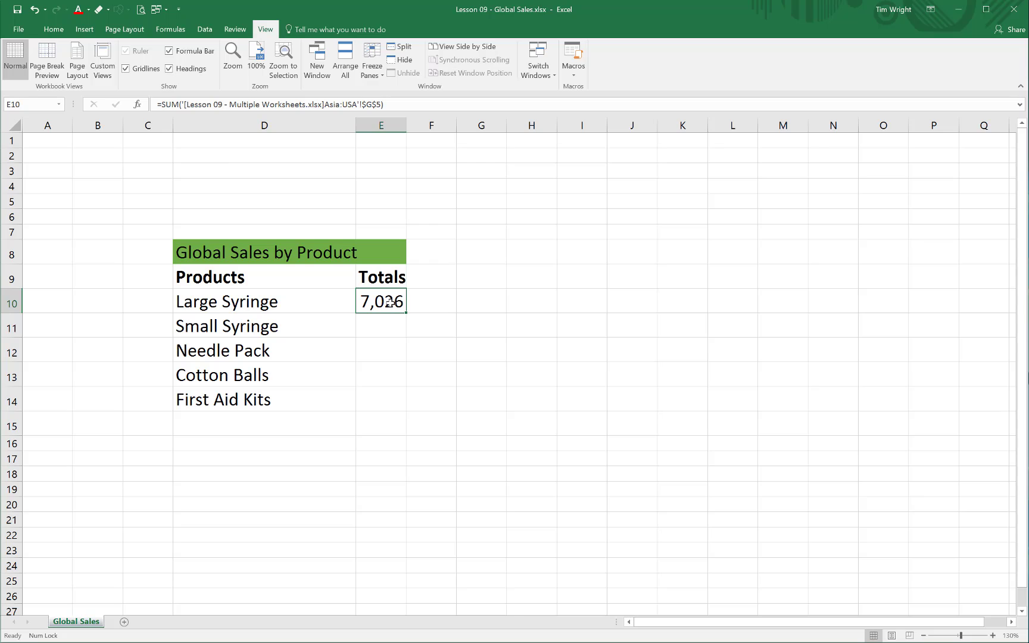
click(428, 304)
click(386, 302)
drag(405, 312, 397, 404)
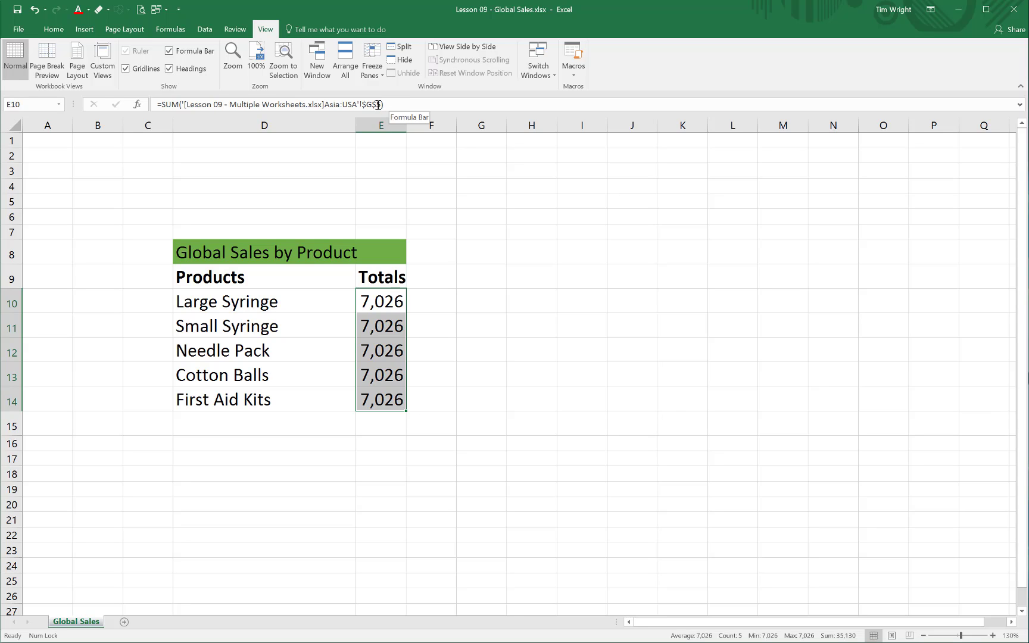
- Change the reference $G$5 in the E10 formula to $G5 so that the row is relative
click(383, 105)
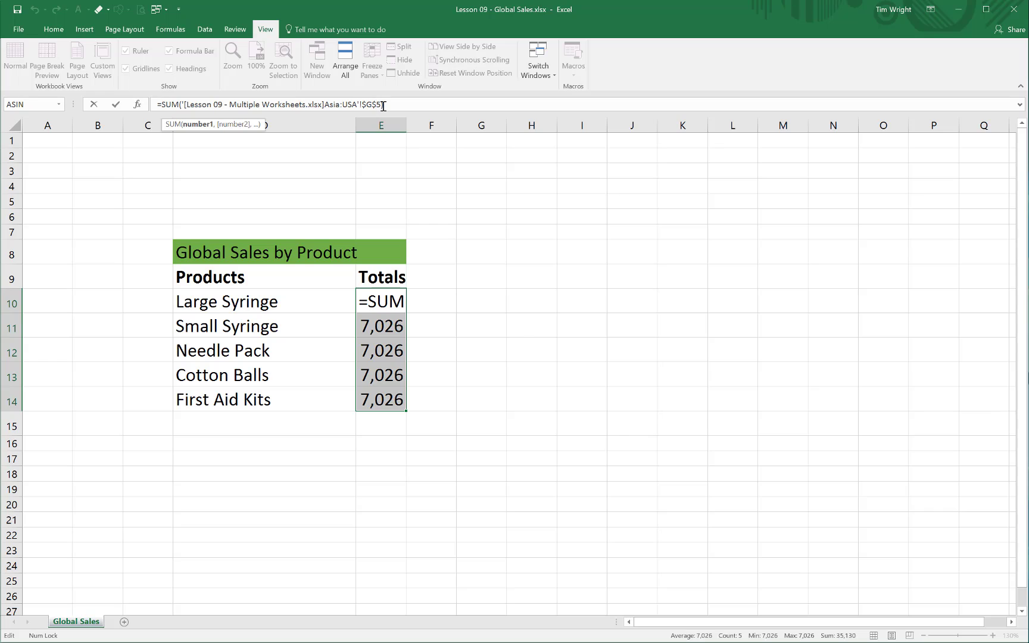
key(Left)
key(BackSpace)
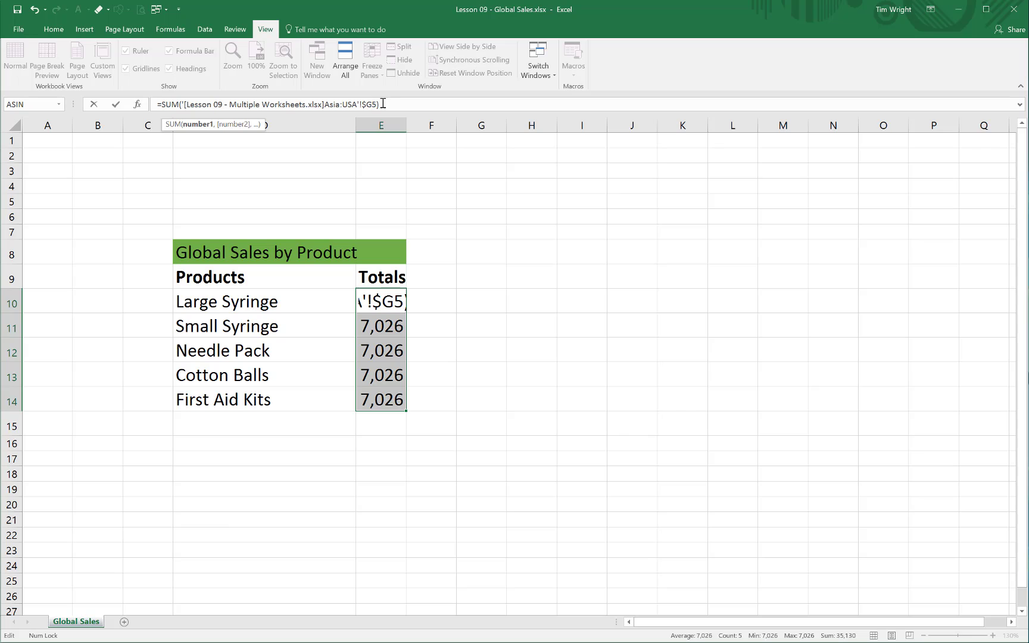
key(Return)
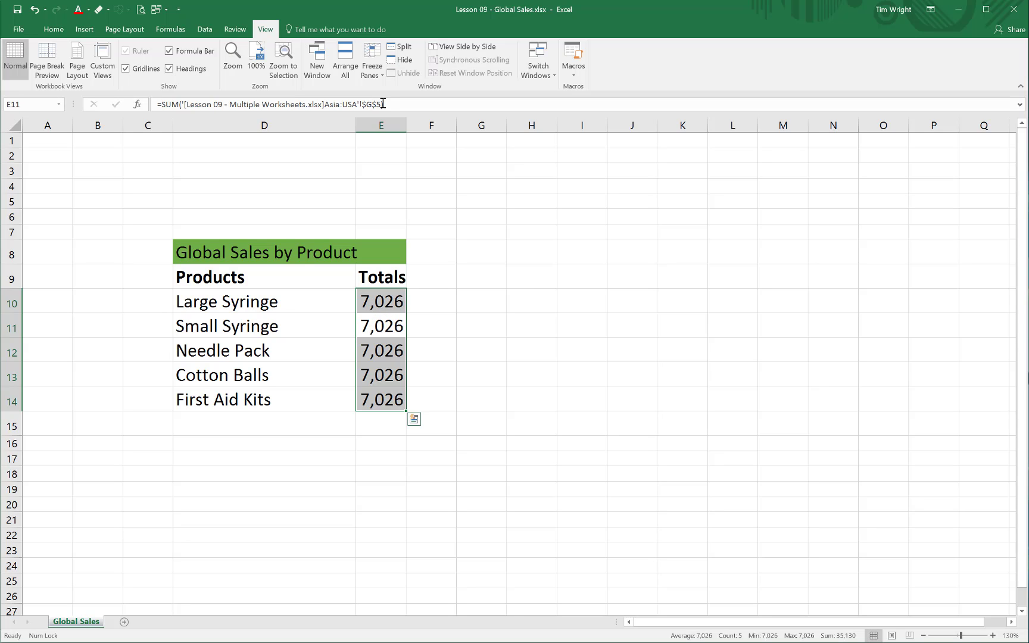
- Copy the edited E10 formula over the other product totals in E11 to E14 and deselect the range
click(366, 308)
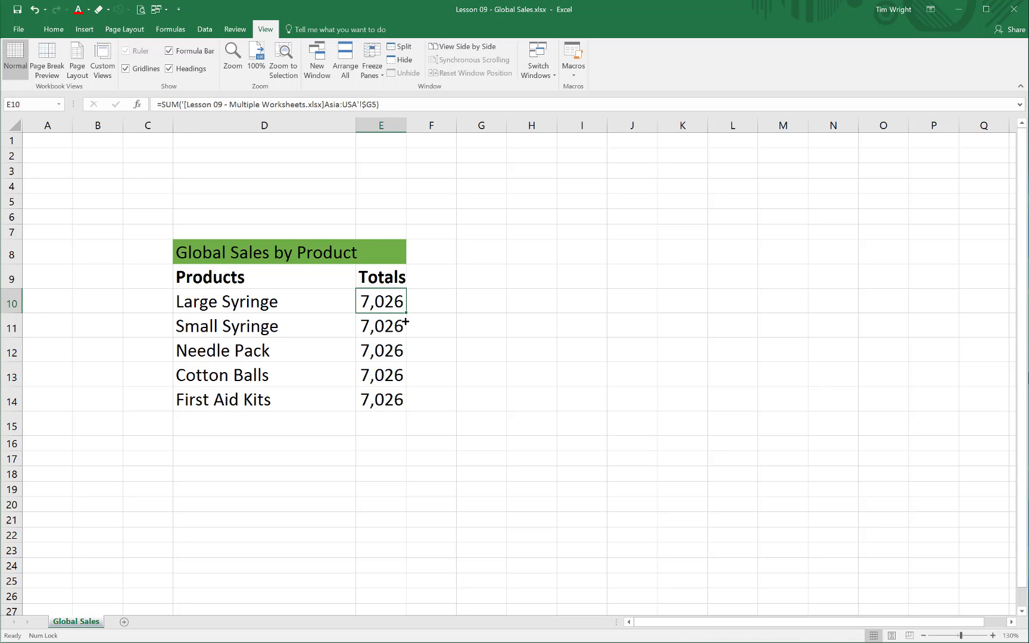
drag(406, 322, 407, 417)
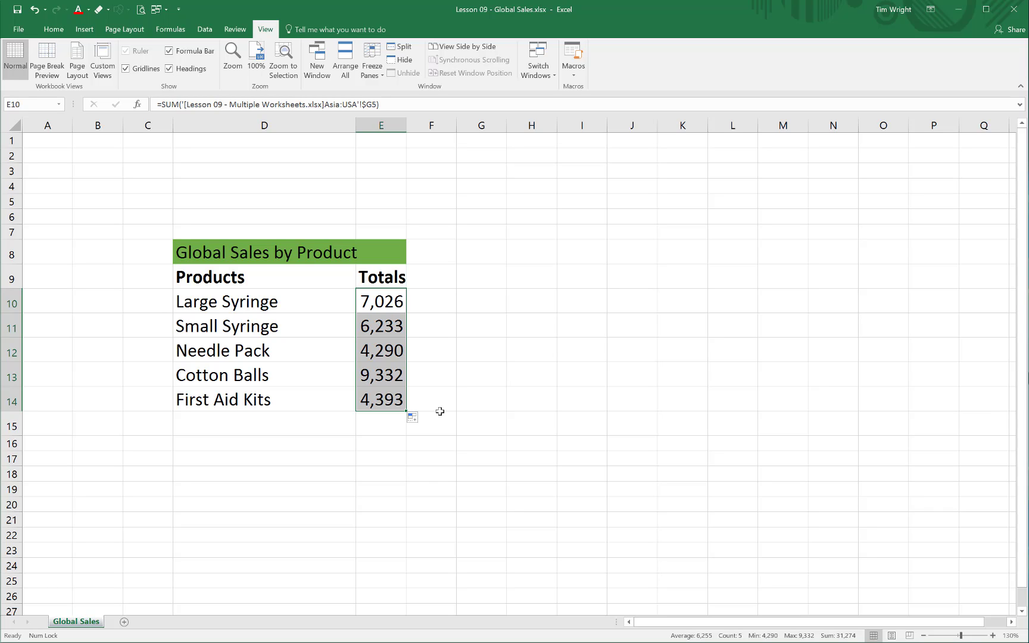
click(439, 399)
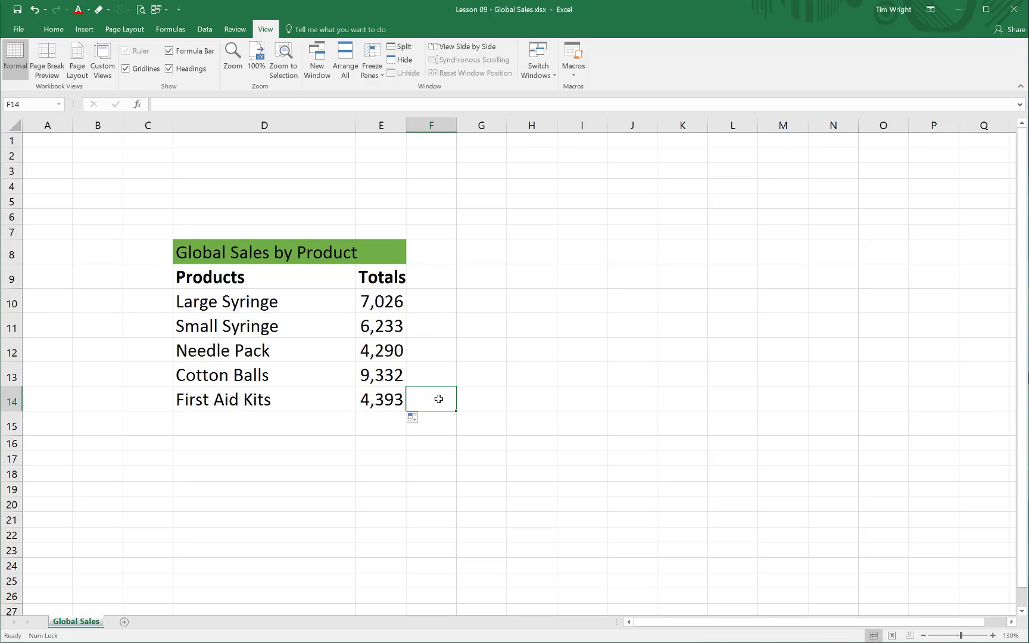